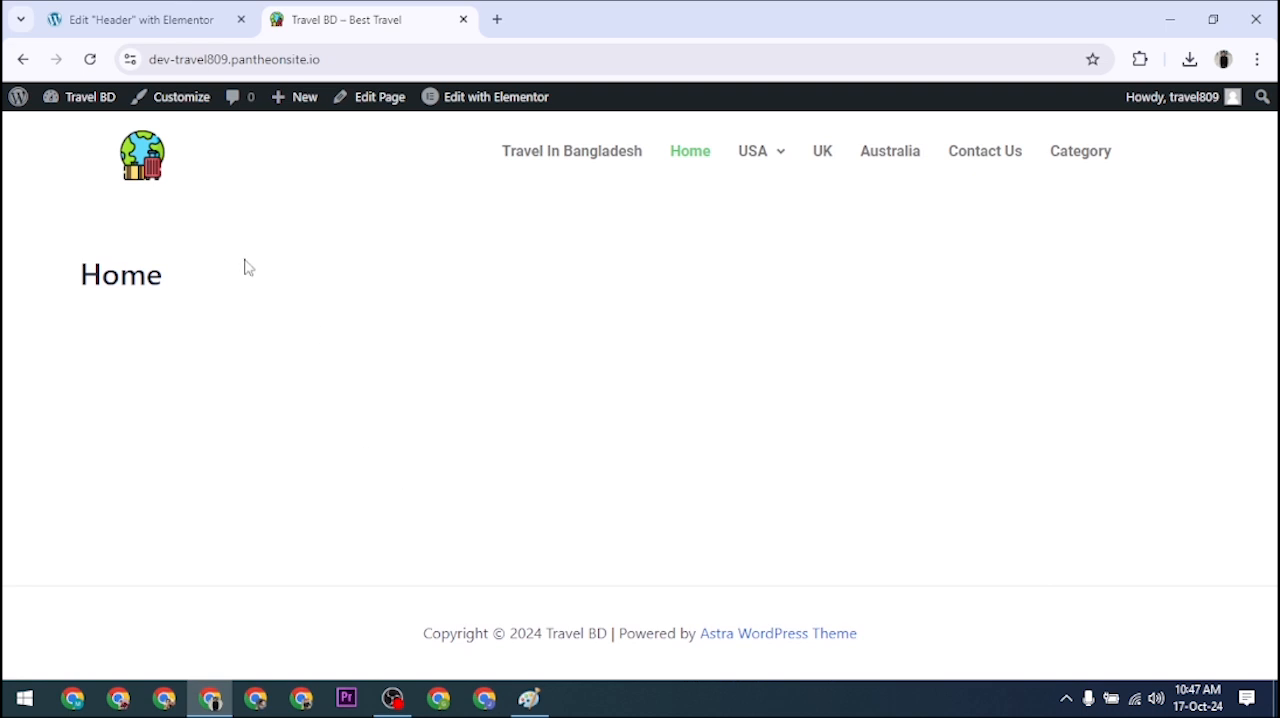
Step: Leave the header template editor, return to the WordPress dashboard, and view the site's current header
mouse_move(890, 192)
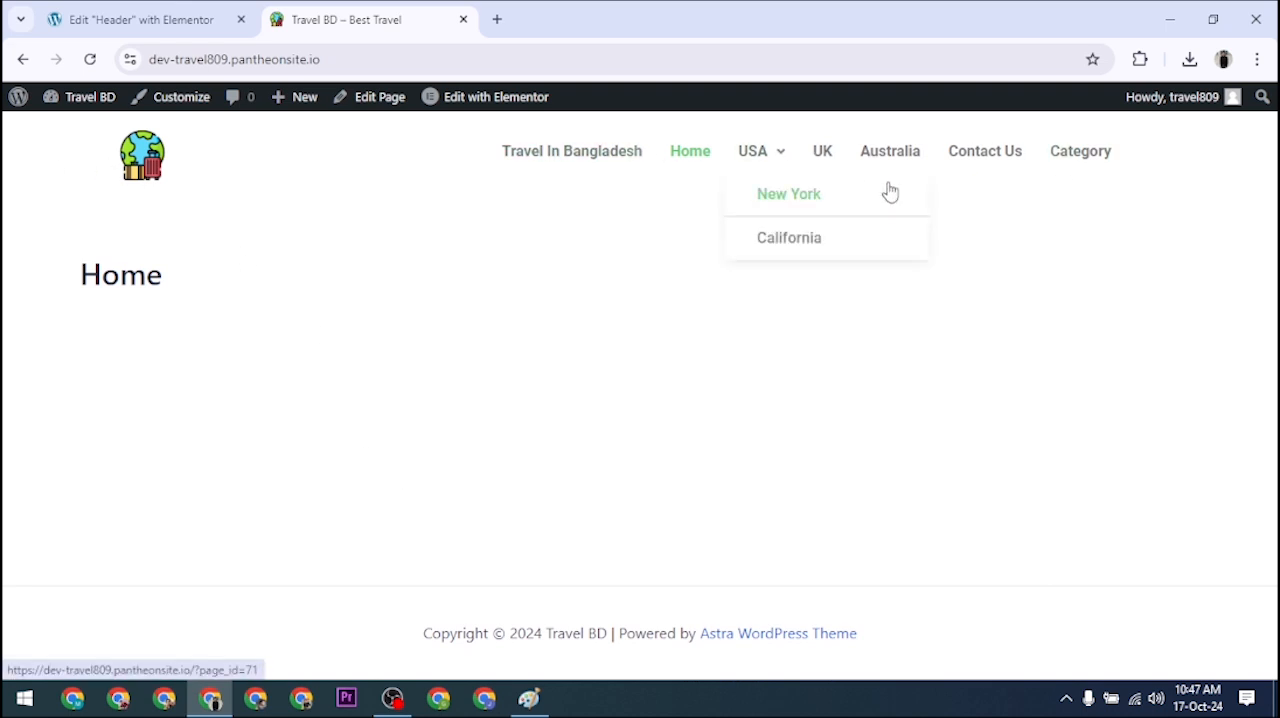
left_click(210, 12)
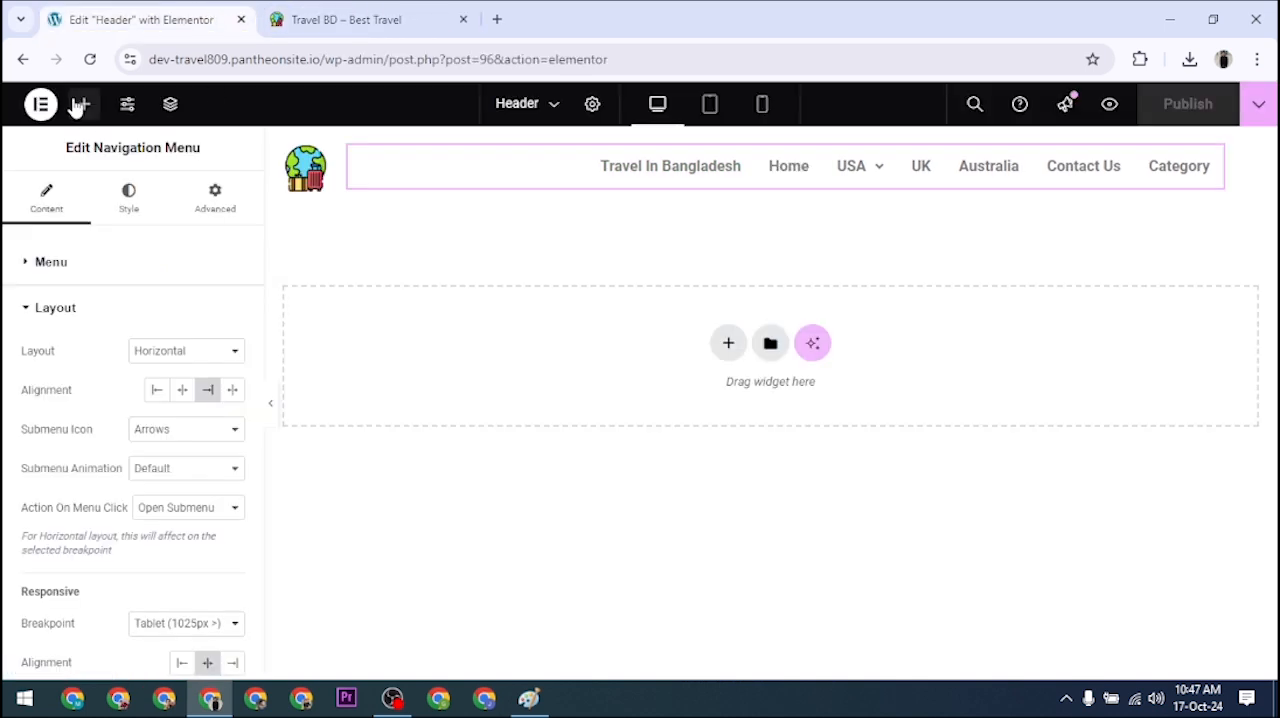
left_click(22, 60)
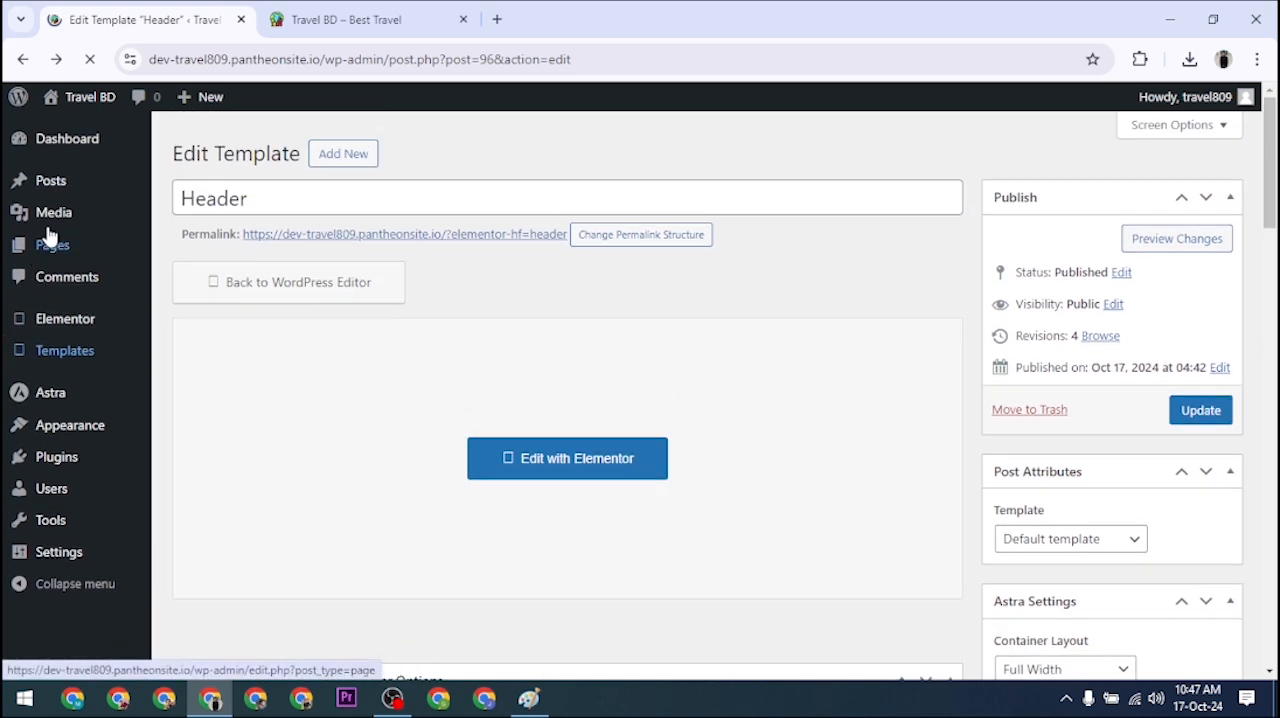
left_click(68, 150)
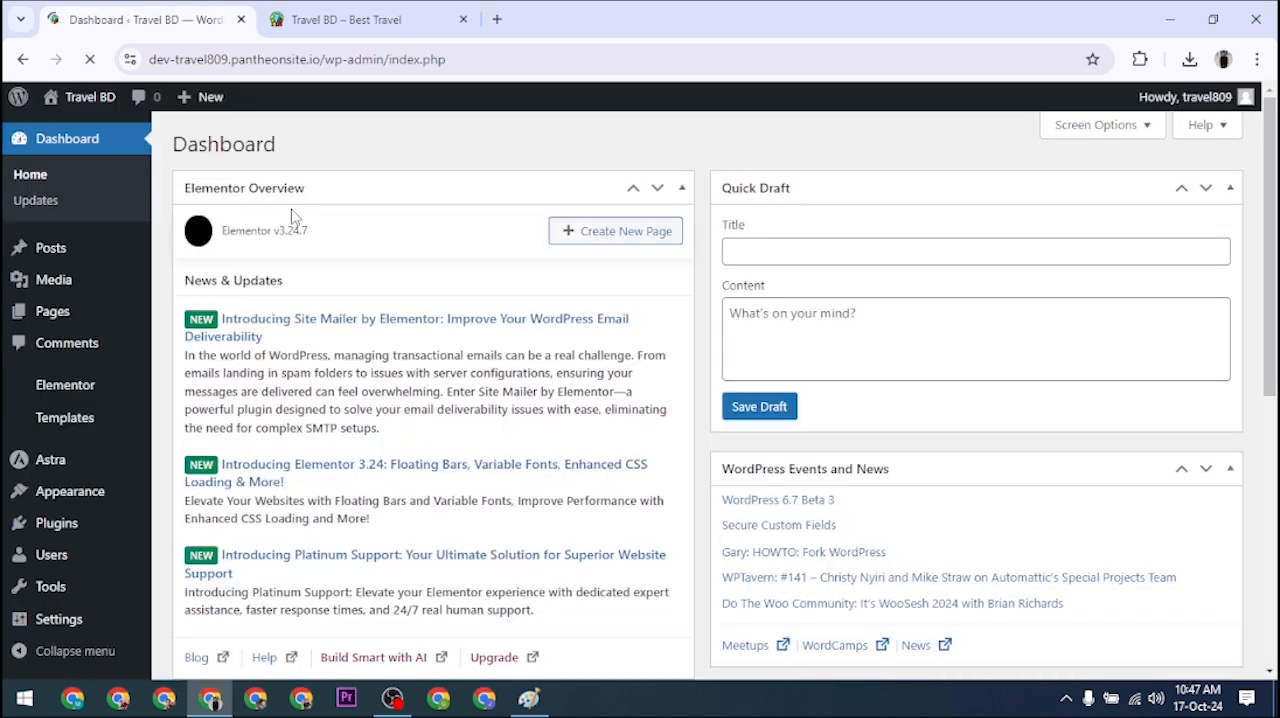
left_click(355, 17)
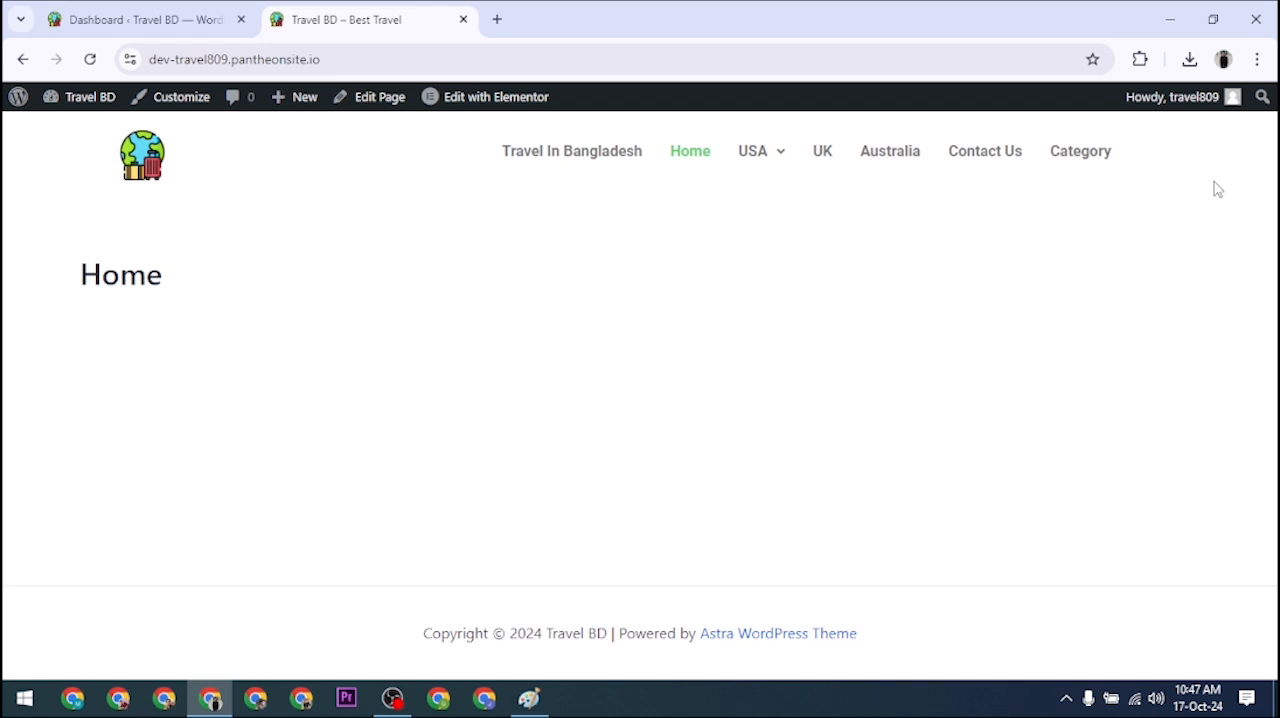
left_click(115, 10)
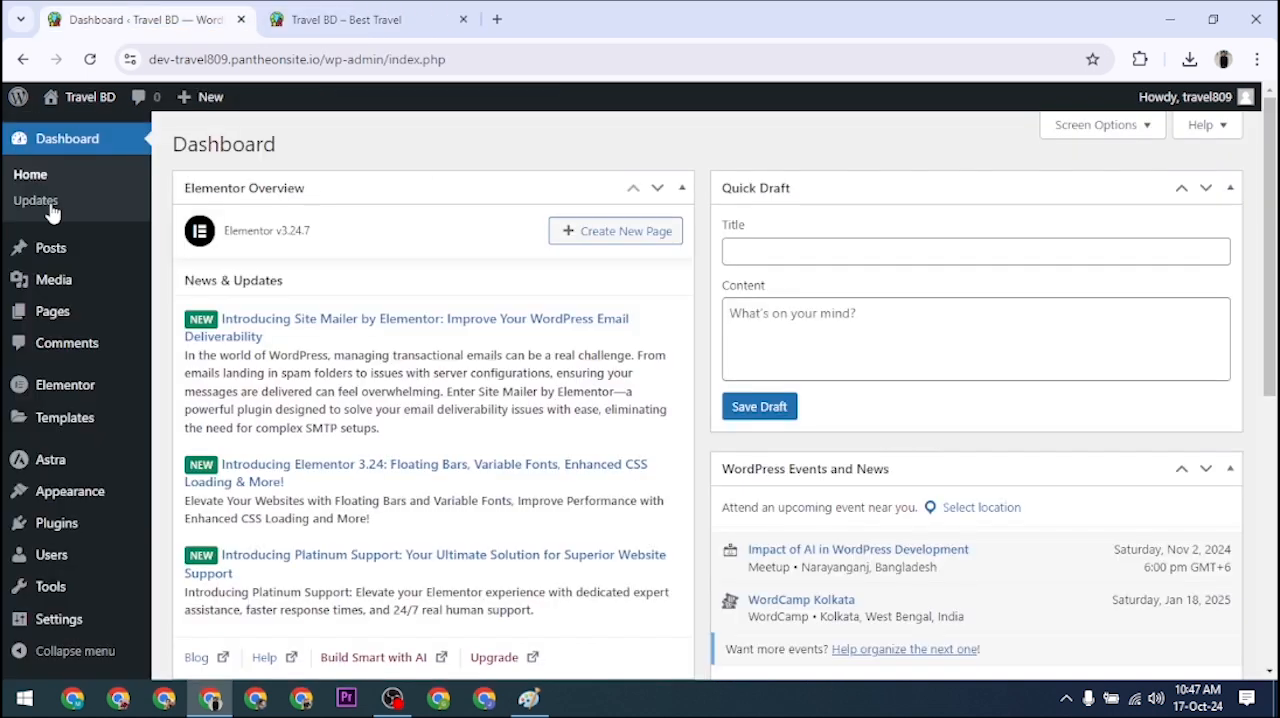
Step: Open the Header template from the Elementor Header & Footer Builder for editing with Elementor
mouse_move(48, 413)
scroll(48, 413, "down", 1)
mouse_move(84, 494)
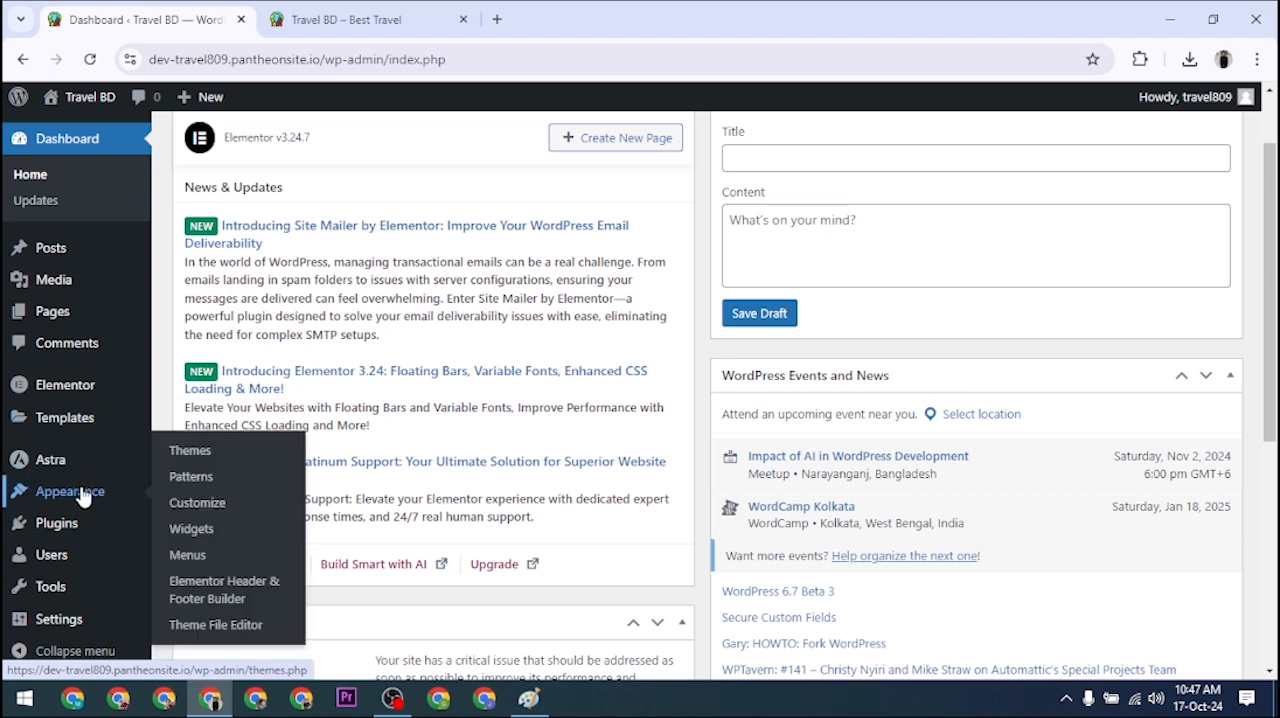
left_click(243, 600)
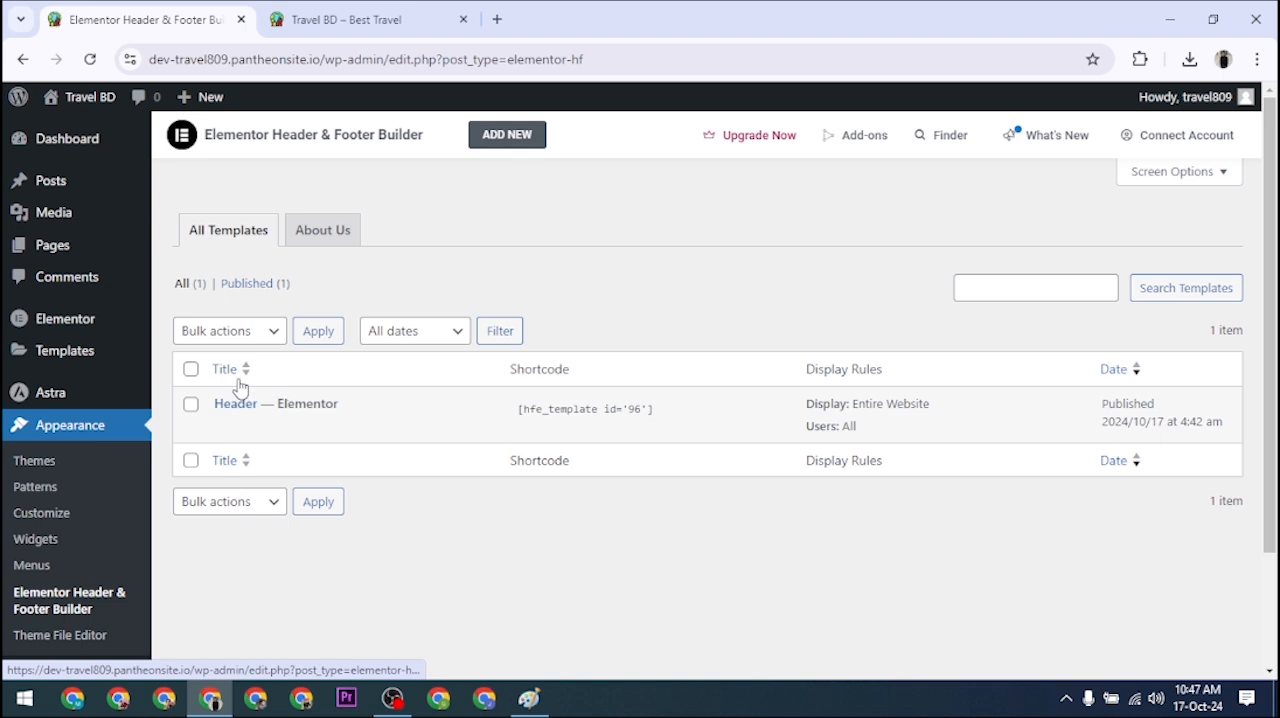
mouse_move(246, 435)
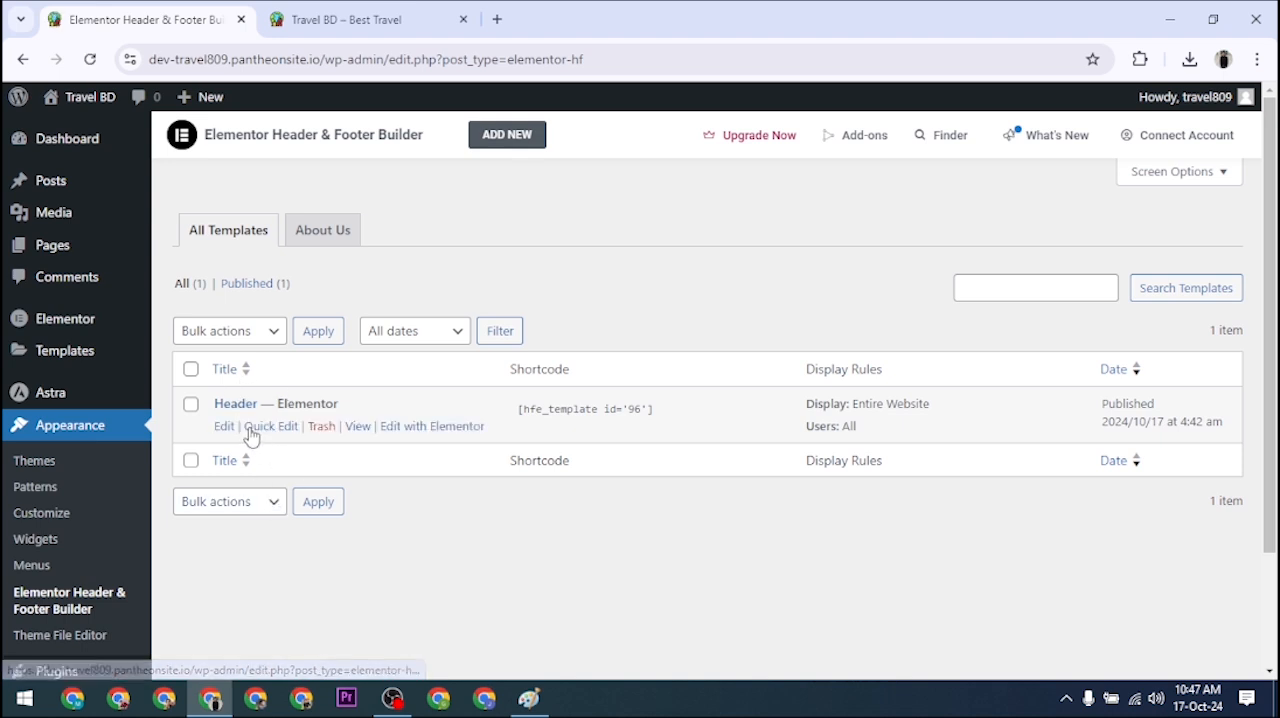
left_click(448, 427)
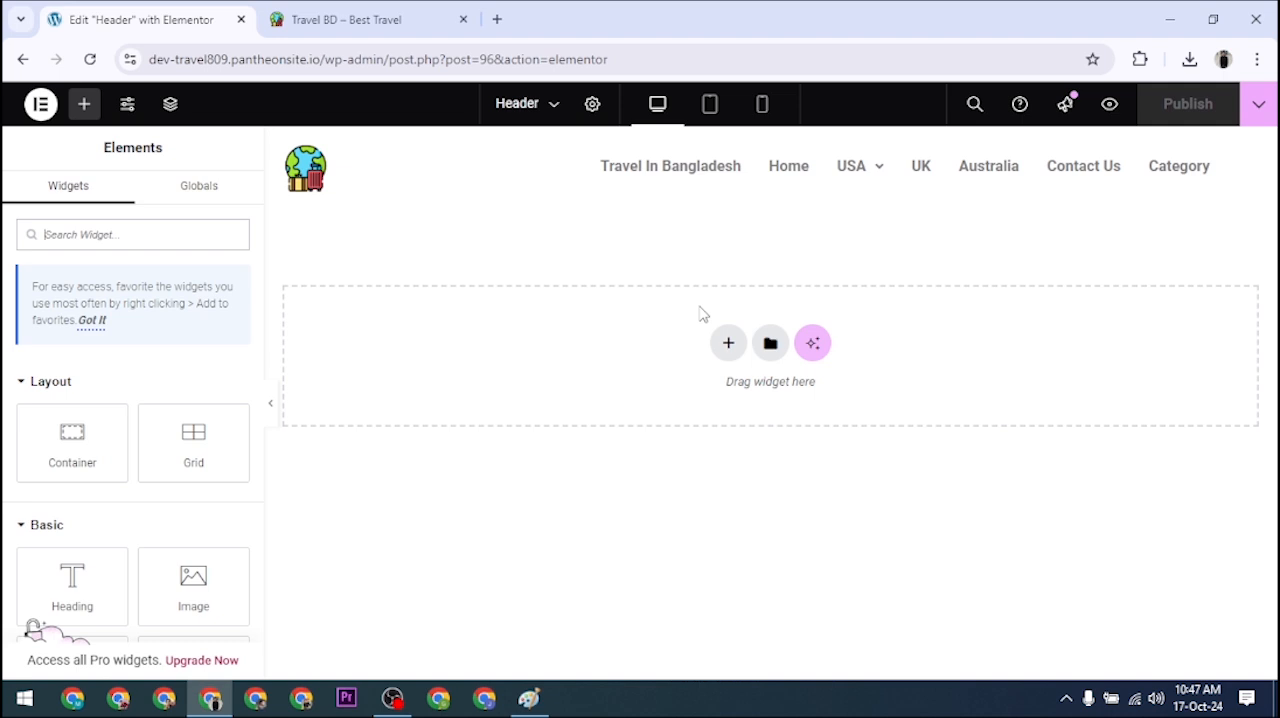
Step: Compare the settings of the header's logo image and navigation menu, ending with the navigation menu open for editing
left_click(299, 186)
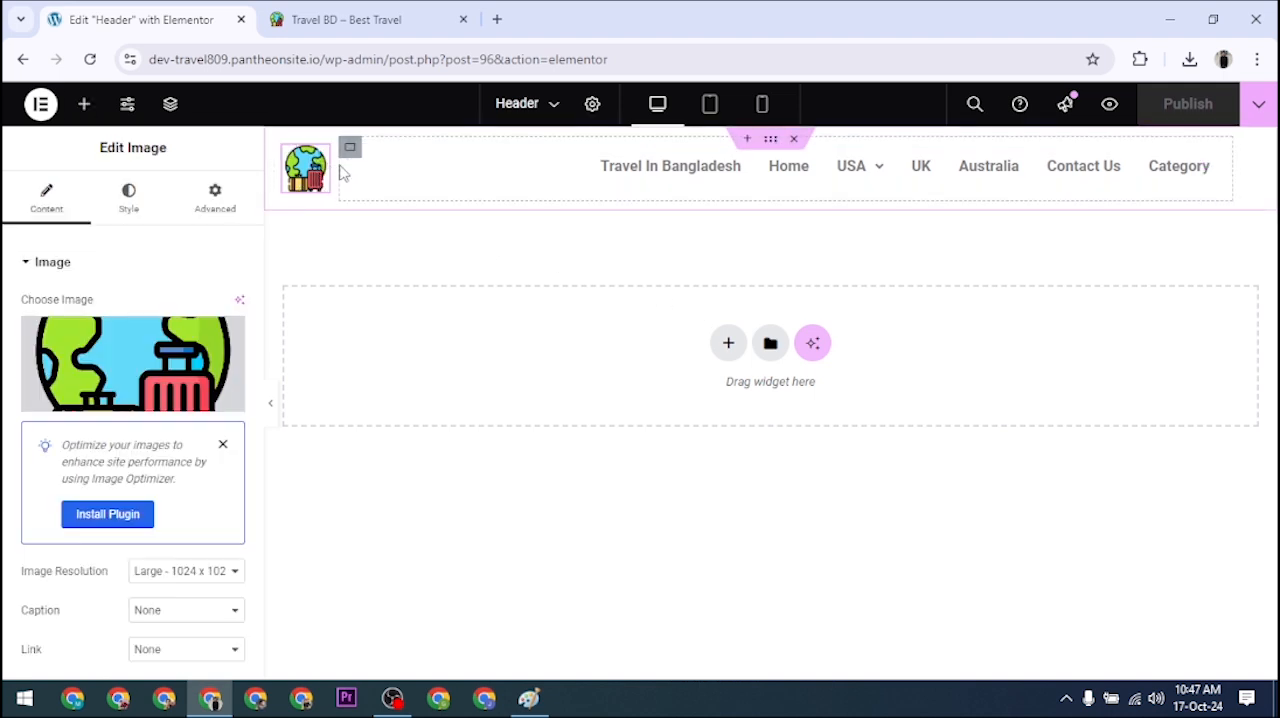
mouse_move(840, 183)
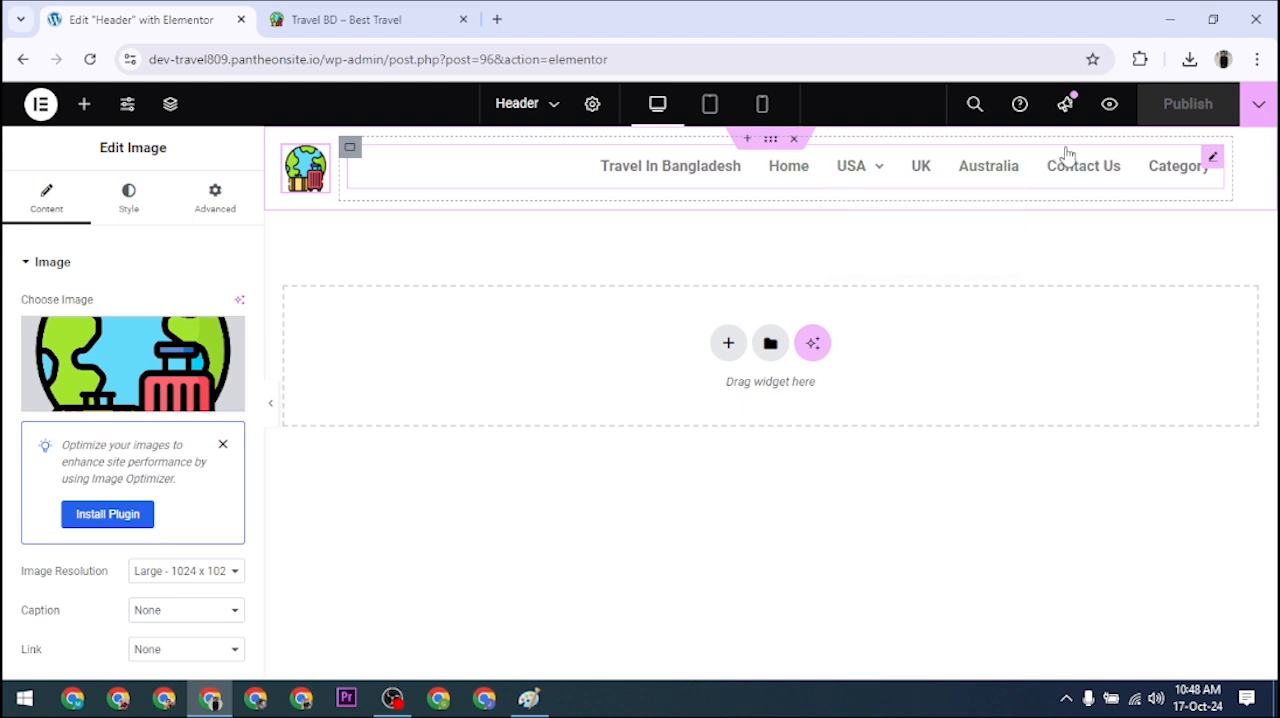
left_click(1211, 160)
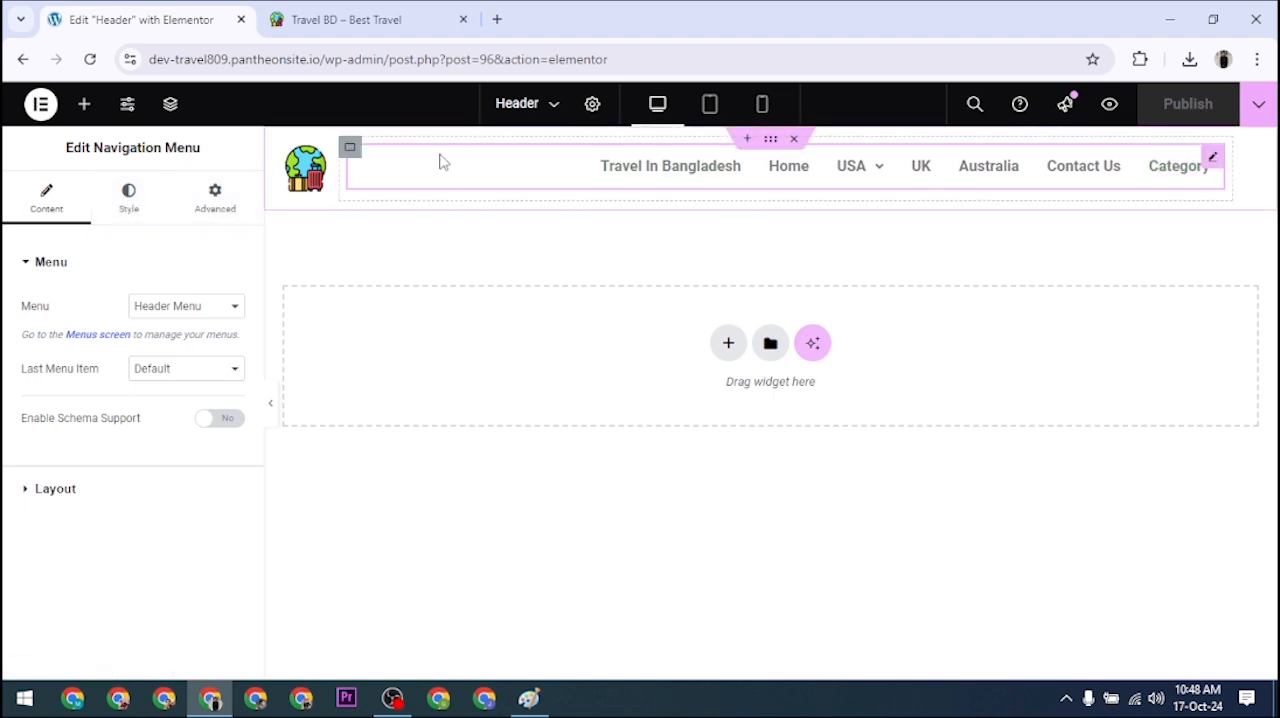
left_click(321, 158)
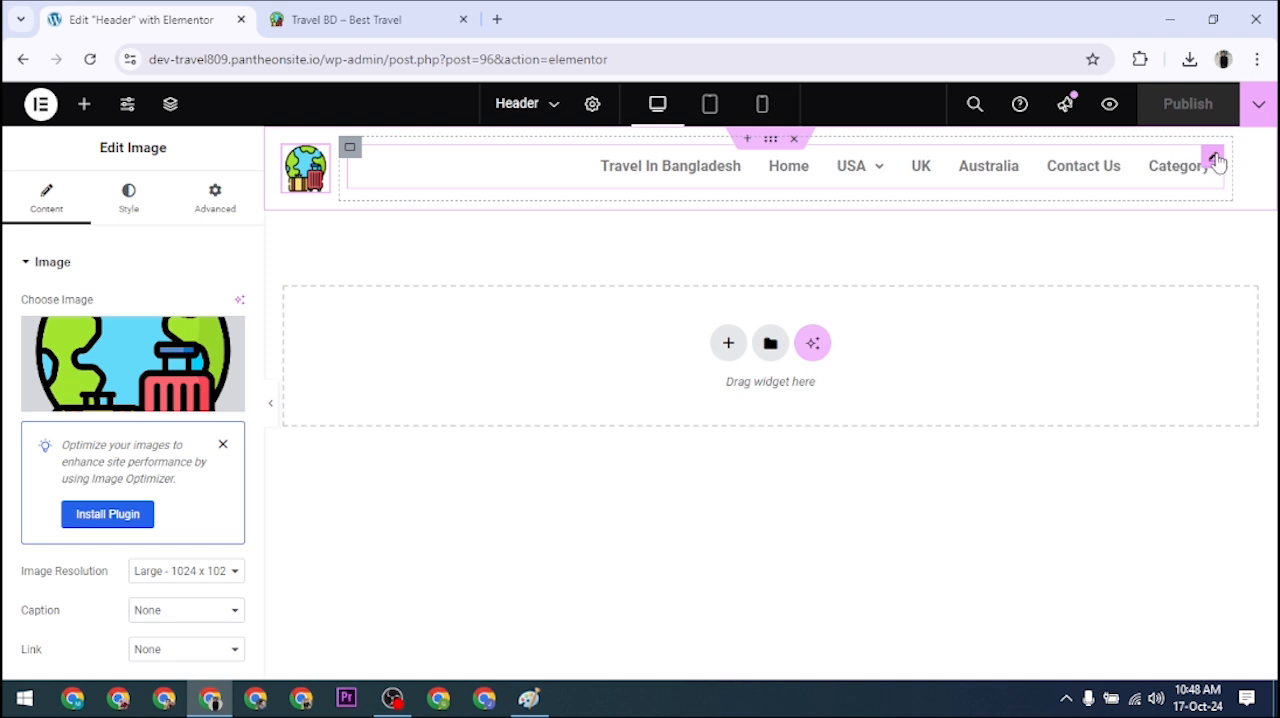
left_click(1214, 159)
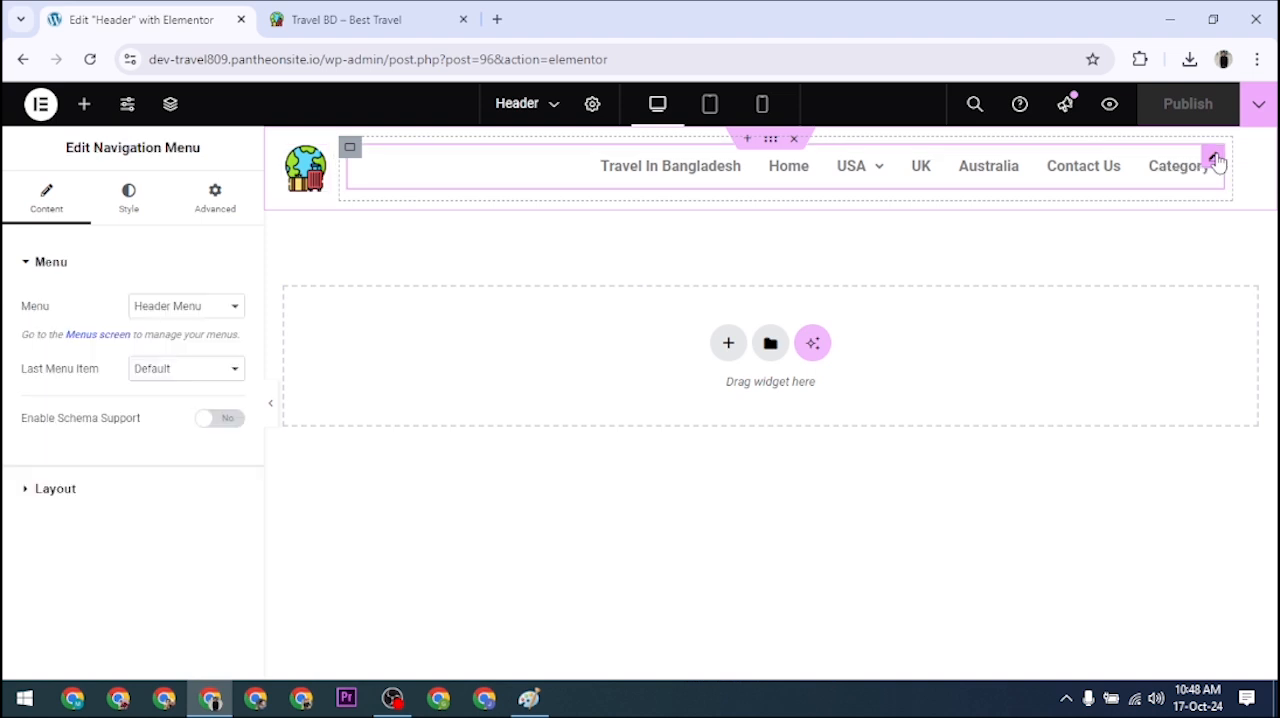
Step: Review the navigation menu's style and advanced settings, then its choices for the menu source and last menu item
left_click(131, 205)
left_click(216, 205)
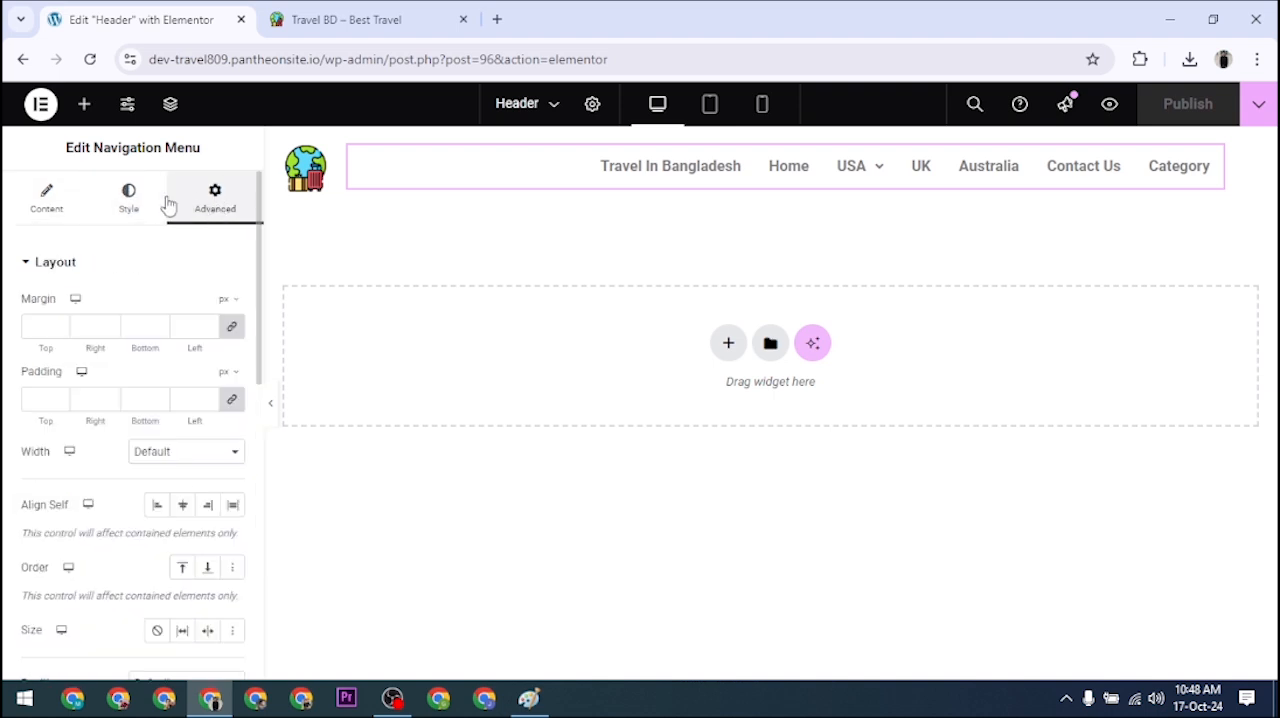
left_click(47, 203)
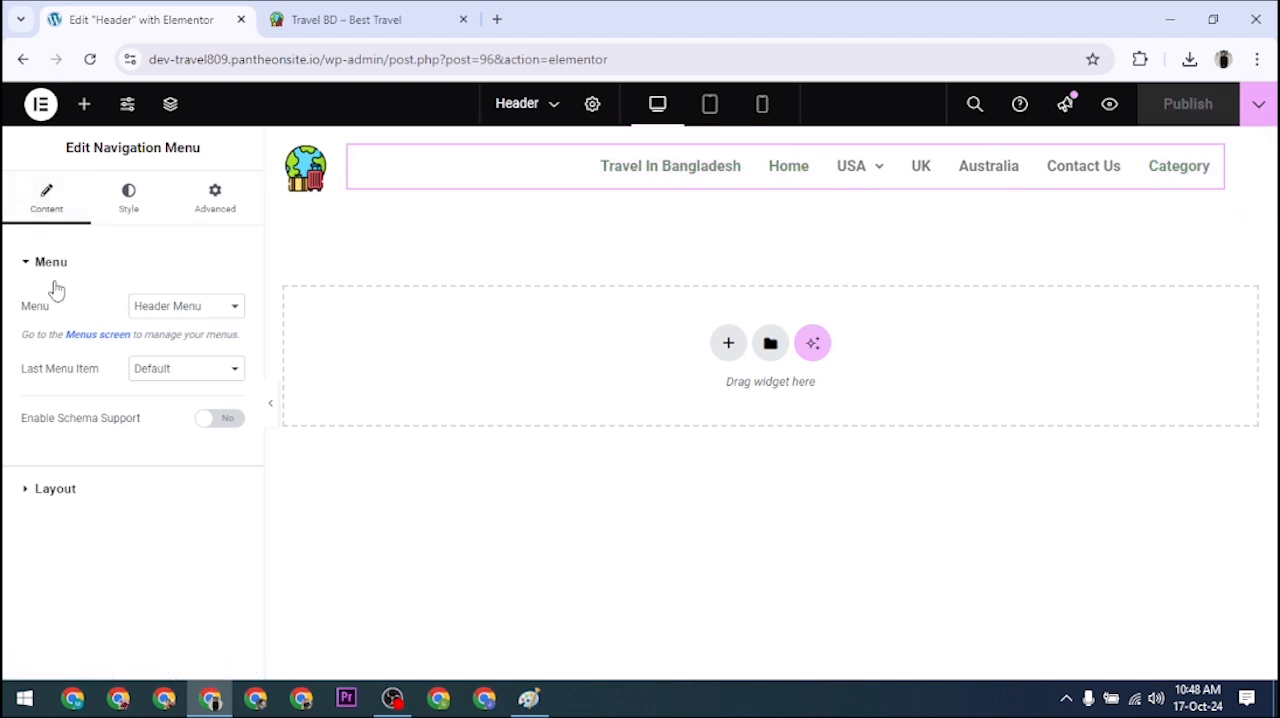
left_click(209, 316)
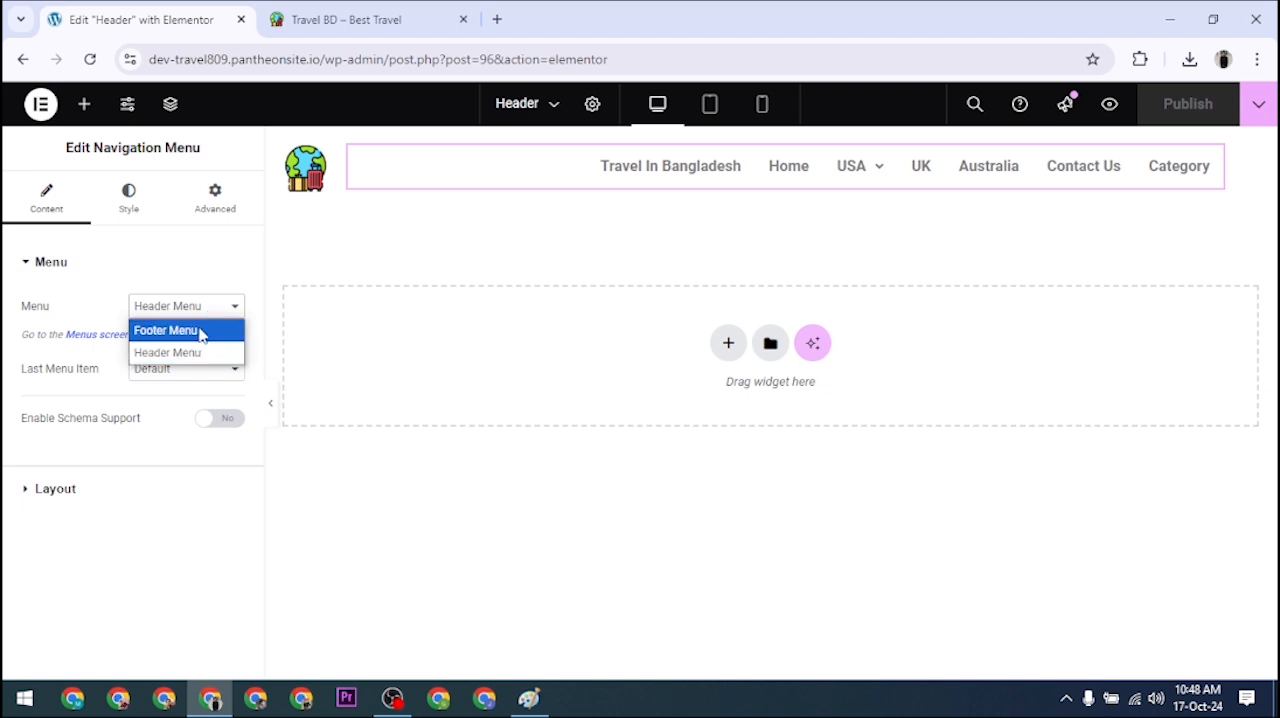
left_click(206, 306)
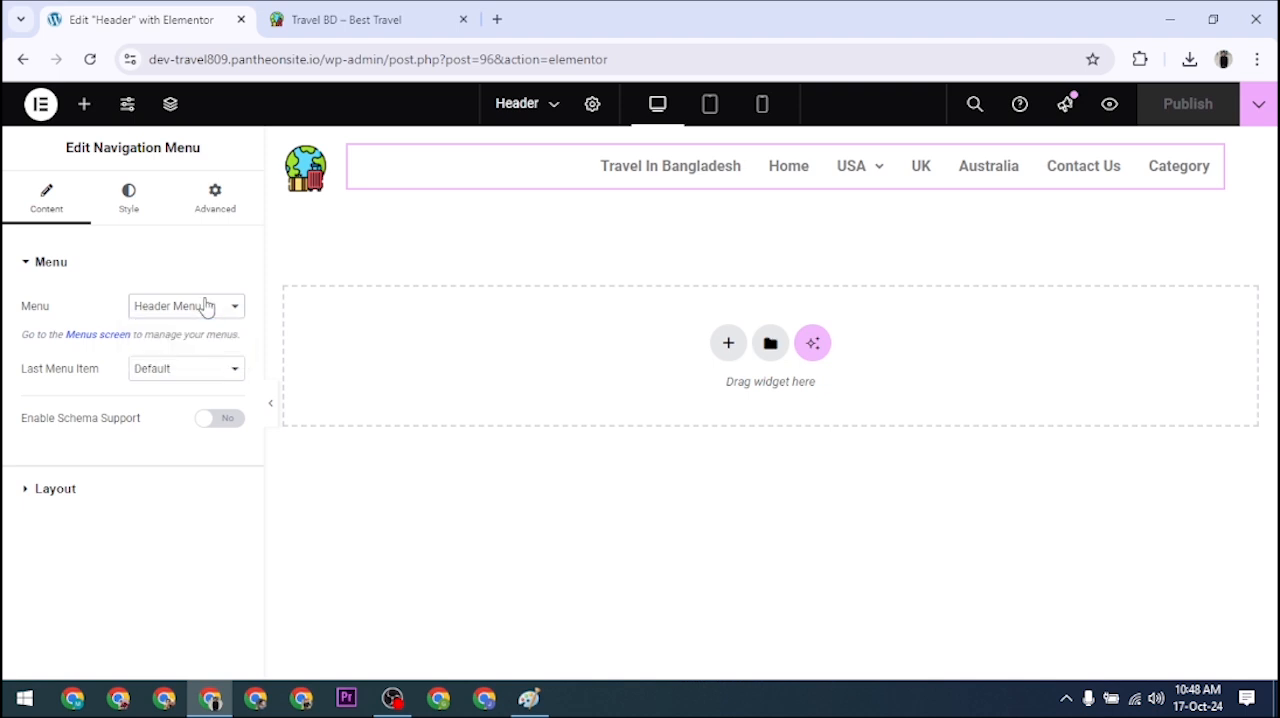
left_click(184, 372)
left_click(185, 373)
left_click(26, 262)
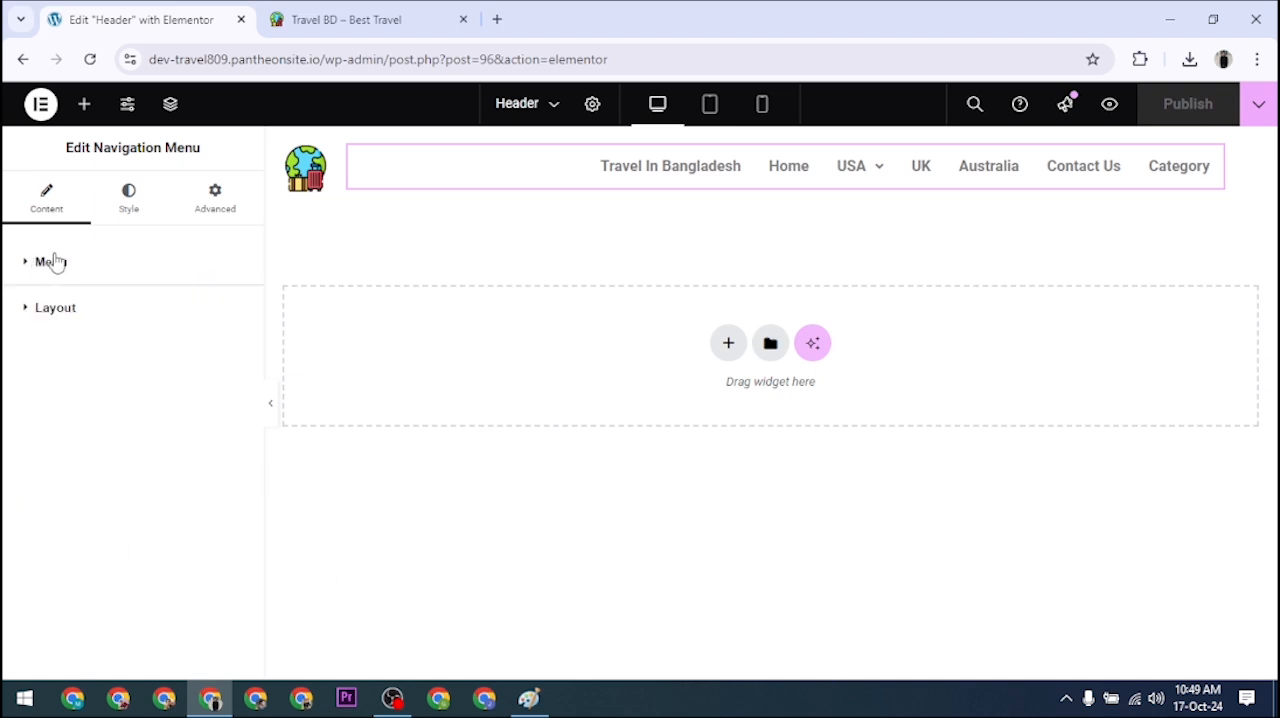
Step: Try the Vertical layout on the navigation menu and switch it back to Horizontal
left_click(74, 313)
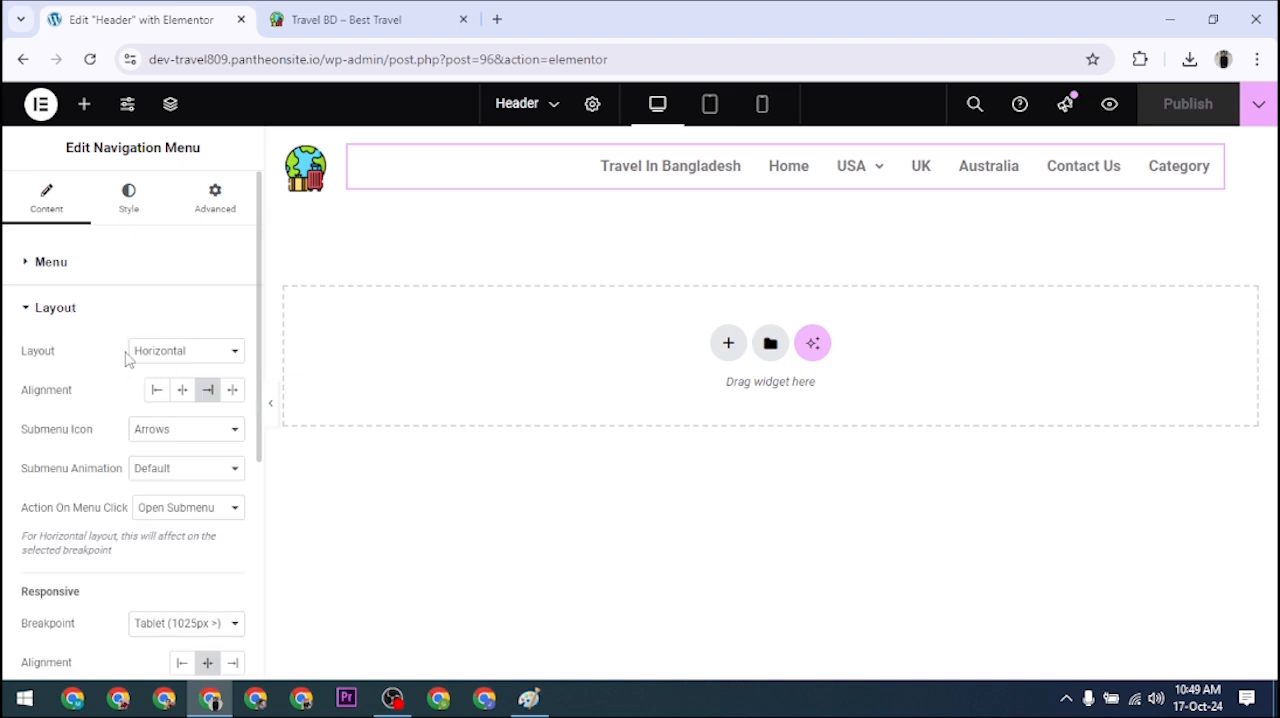
left_click(207, 353)
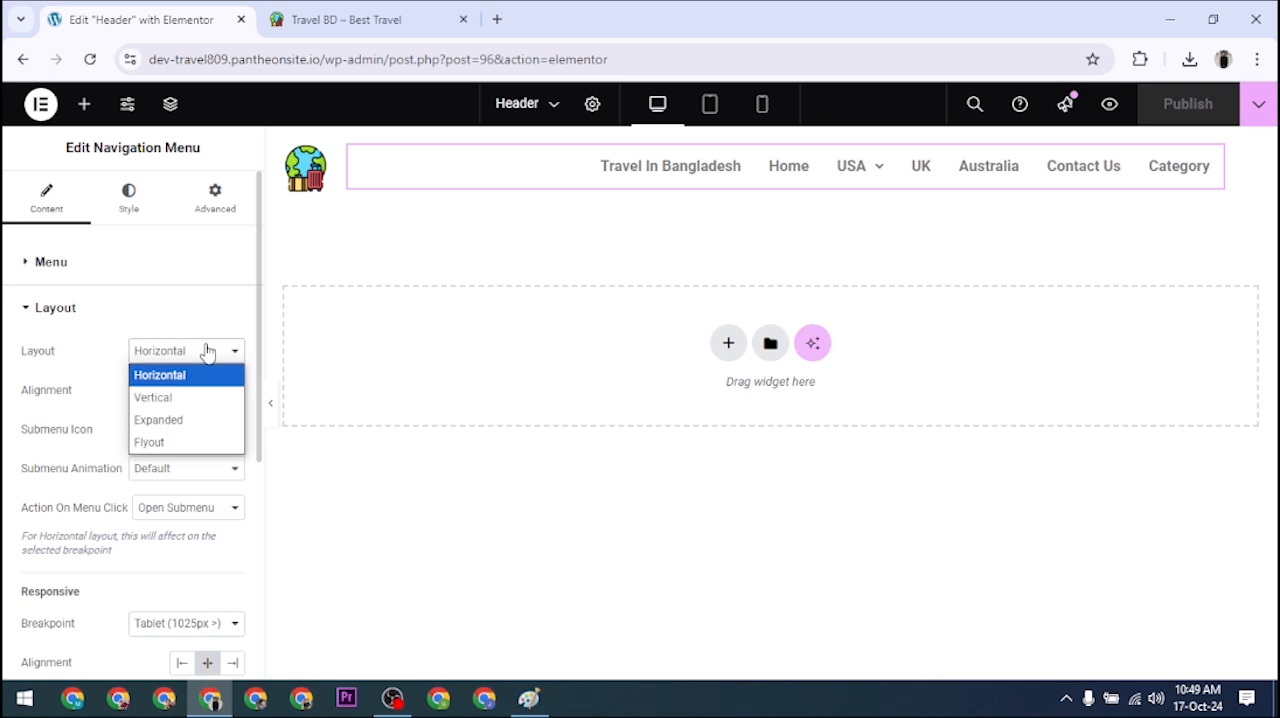
left_click(170, 400)
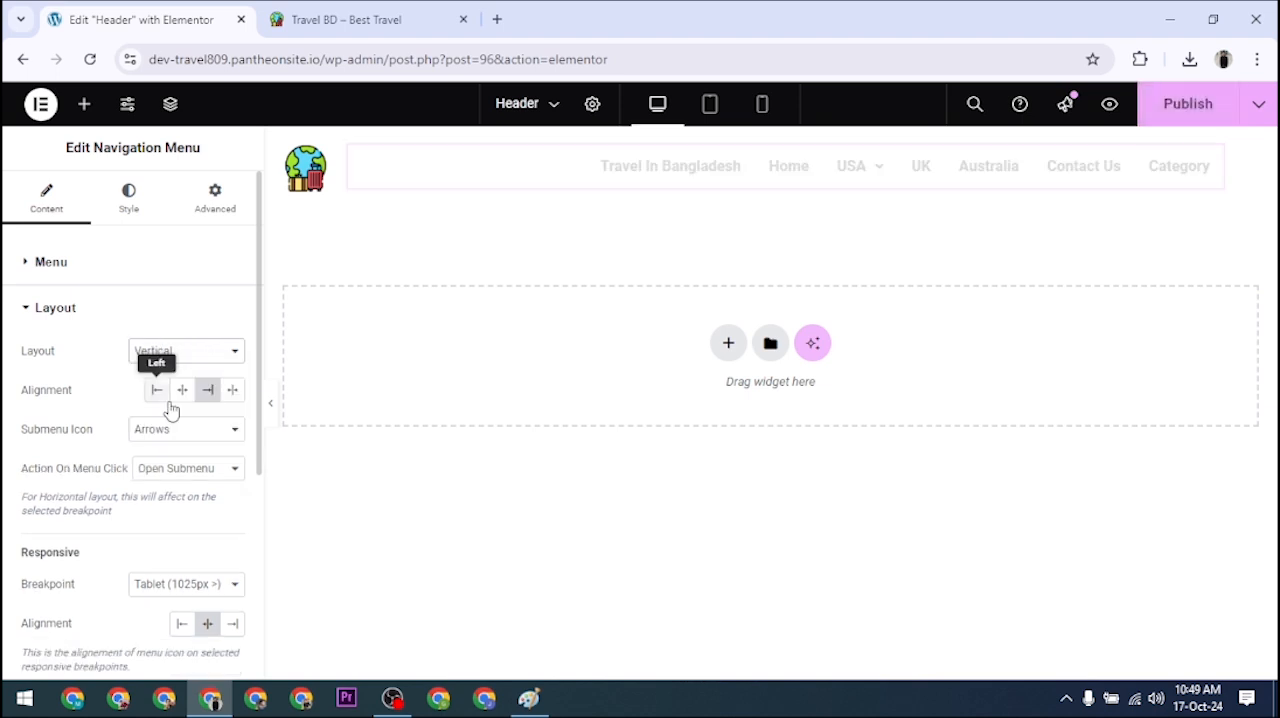
left_click(170, 353)
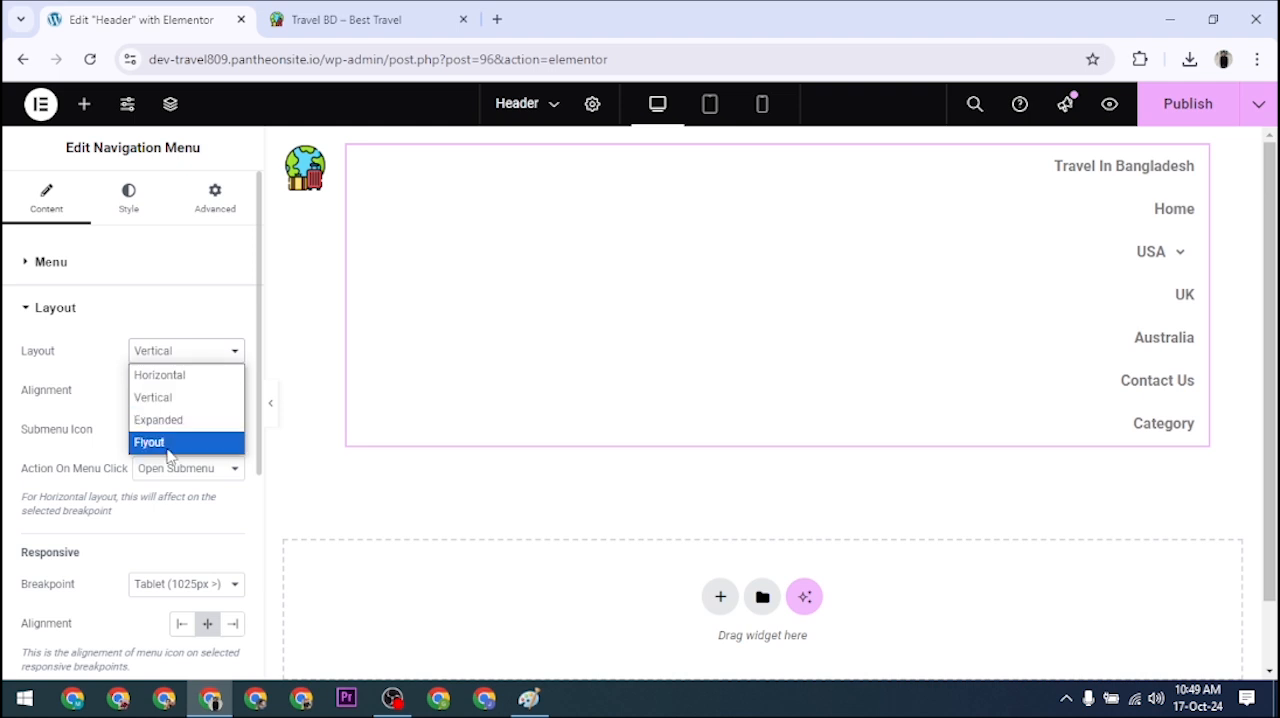
left_click(168, 376)
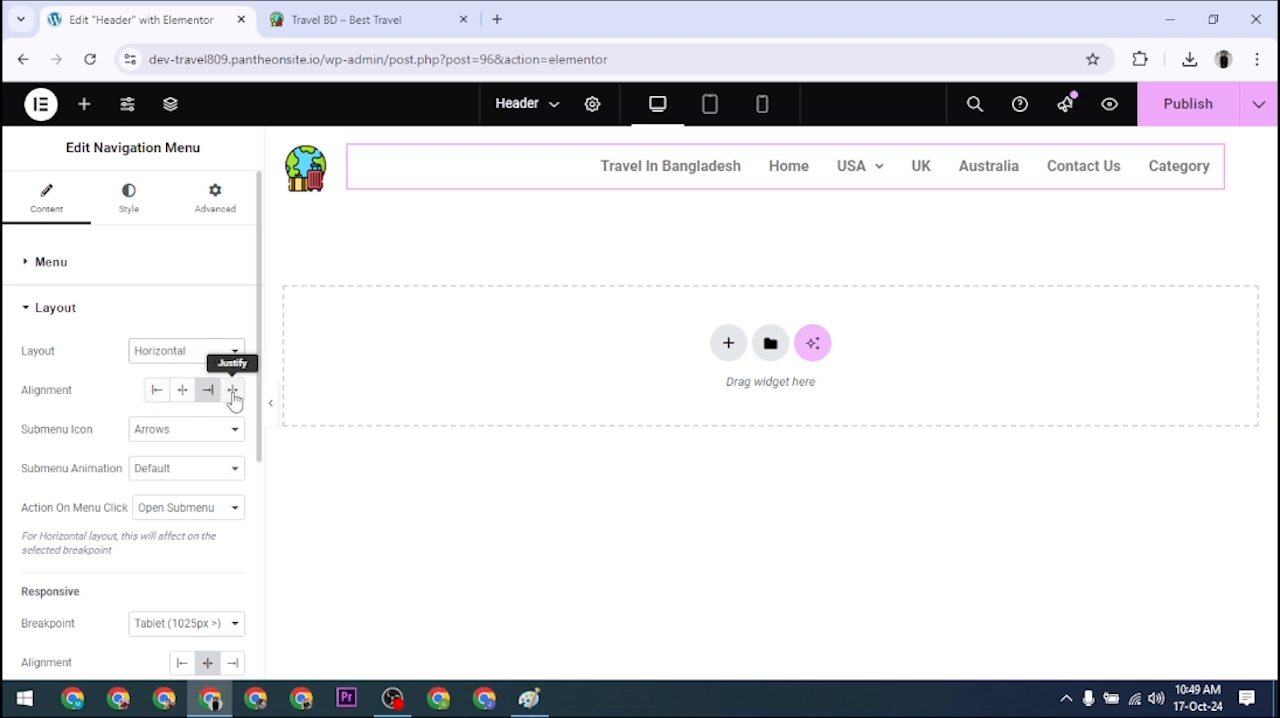
Step: Try center, left and justified alignment for the navigation menu, then set it back to right alignment
left_click(181, 391)
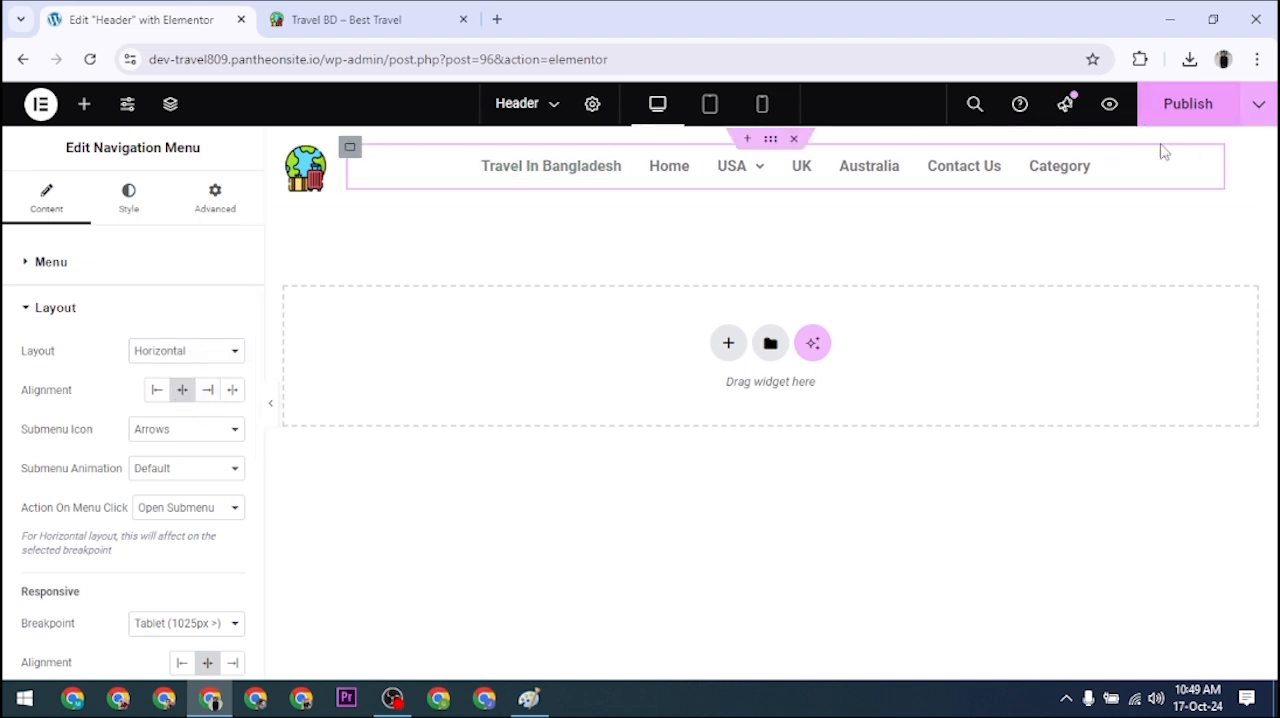
mouse_move(763, 147)
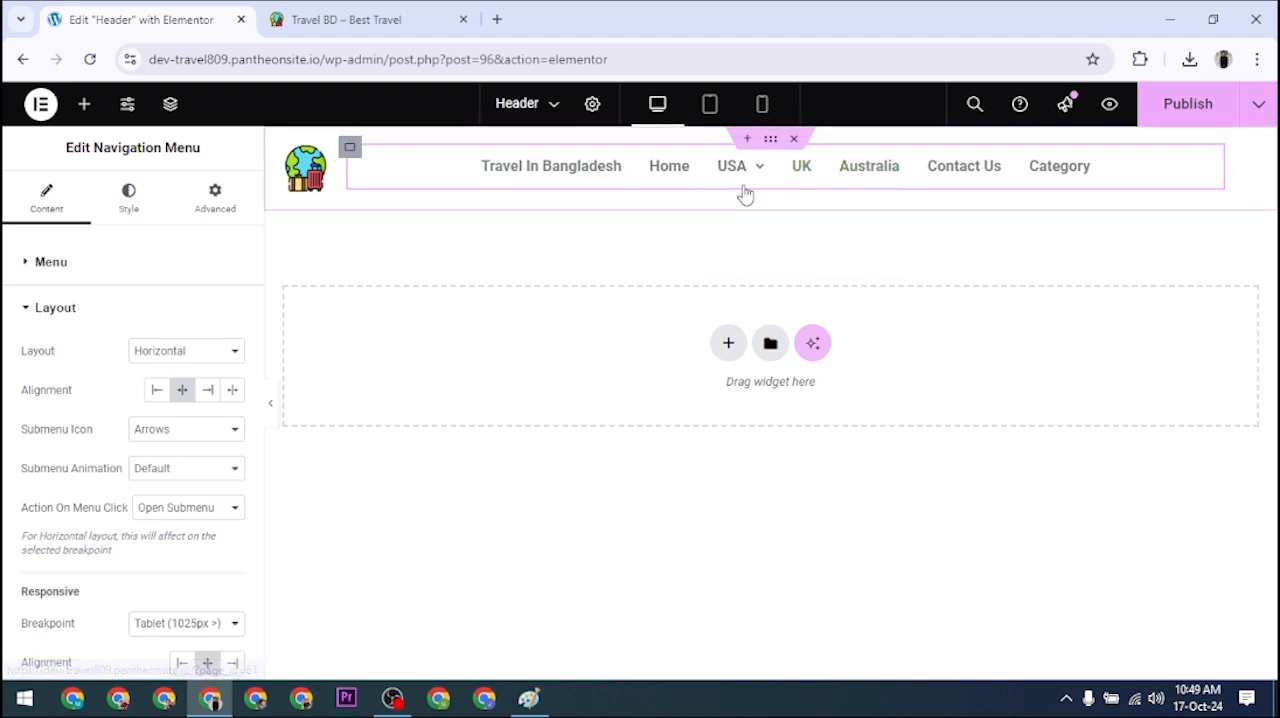
left_click(157, 392)
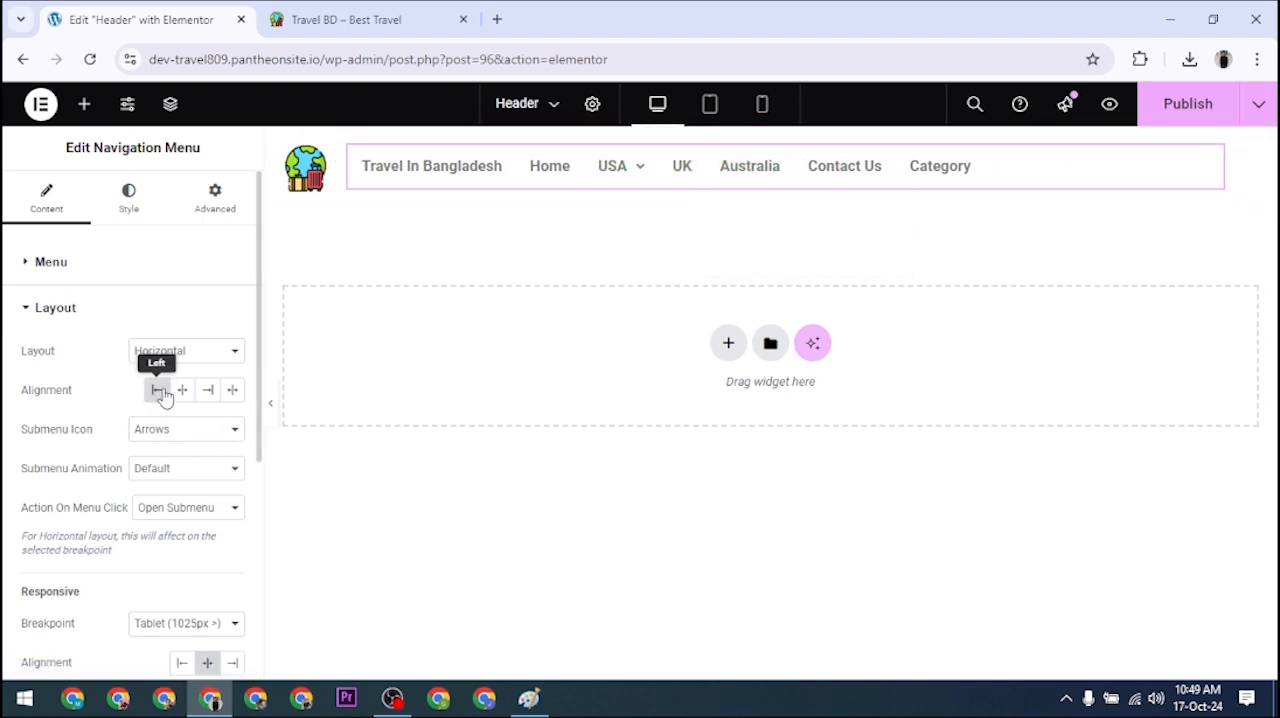
left_click(232, 392)
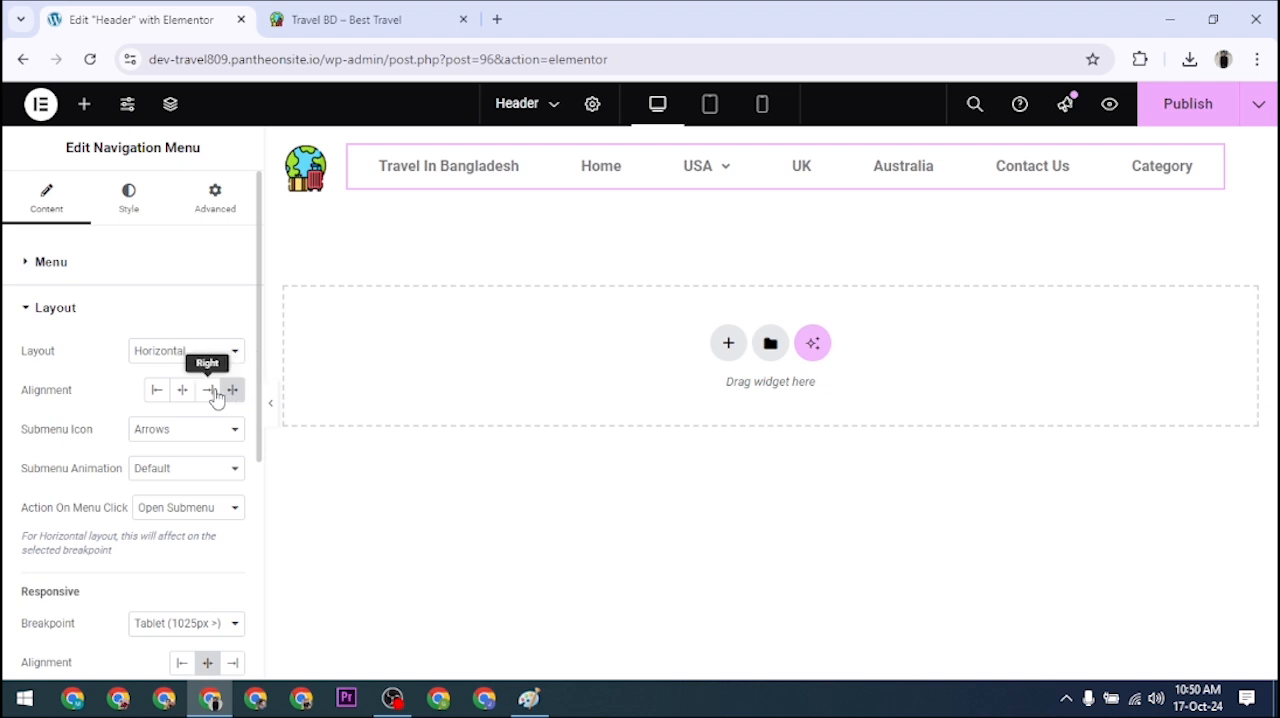
left_click(208, 391)
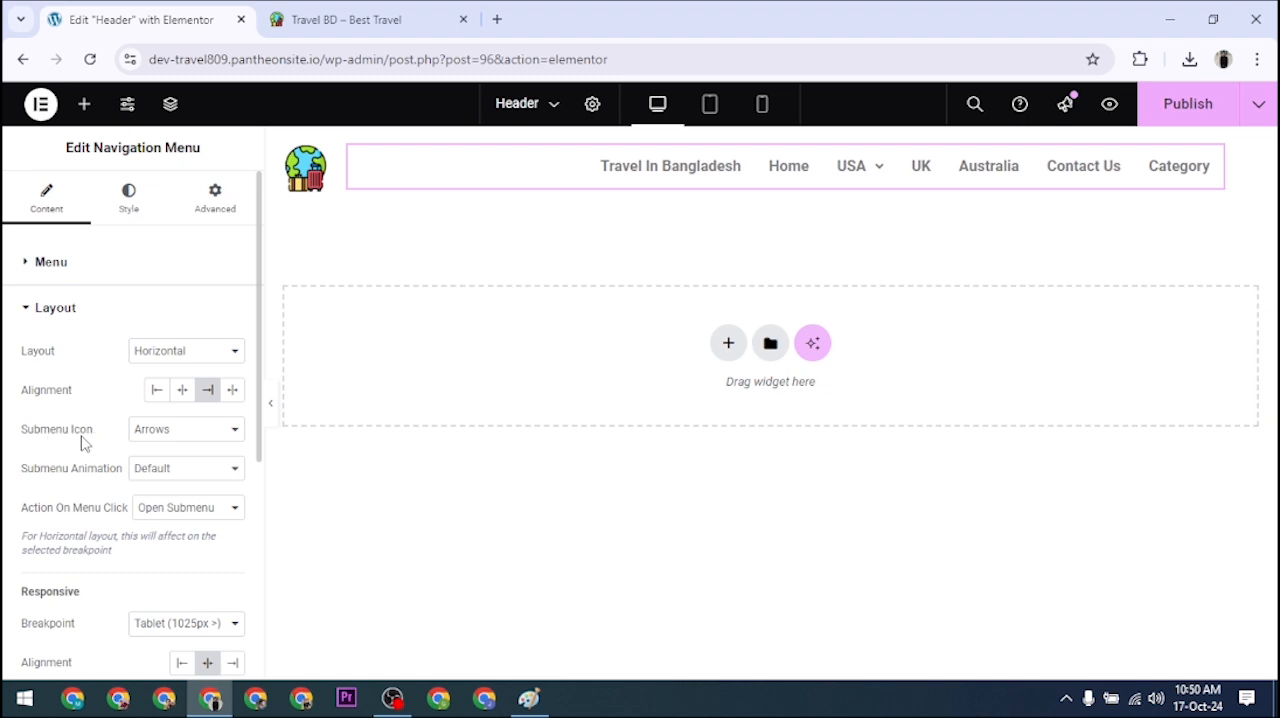
Step: Set the navigation menu's submenu icon to Classic and check it beside the USA item
mouse_move(886, 179)
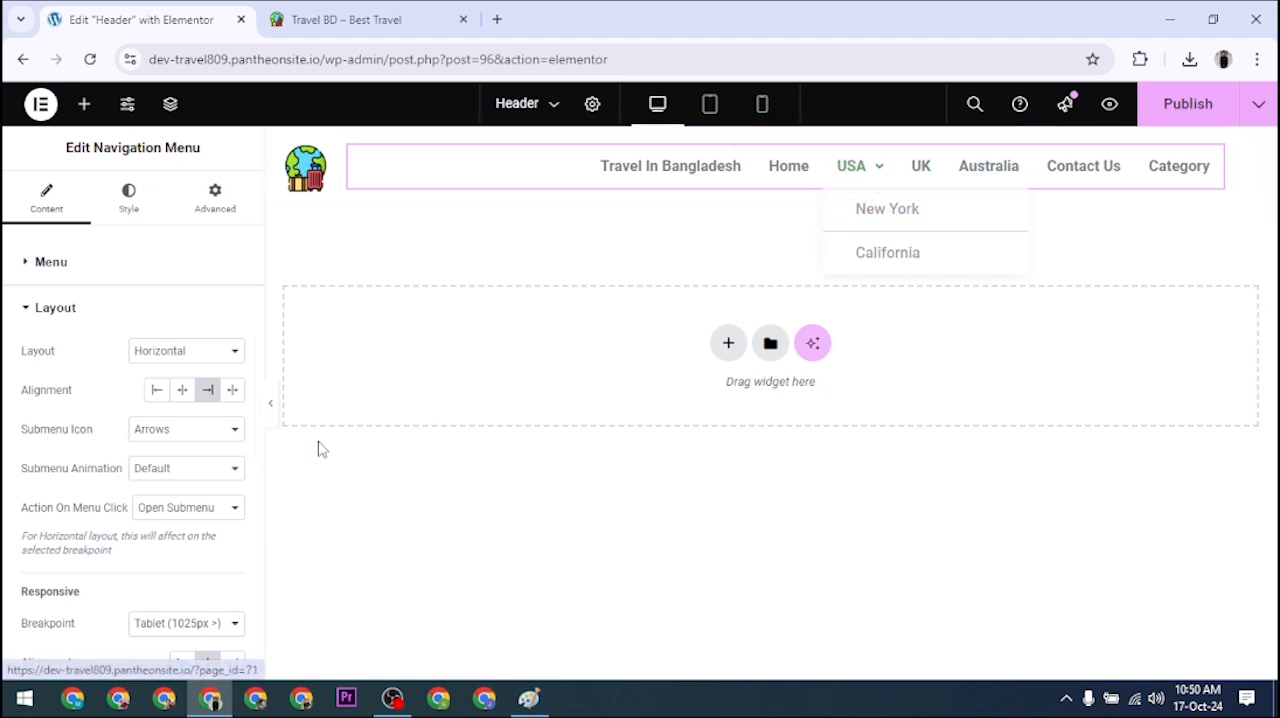
left_click(195, 436)
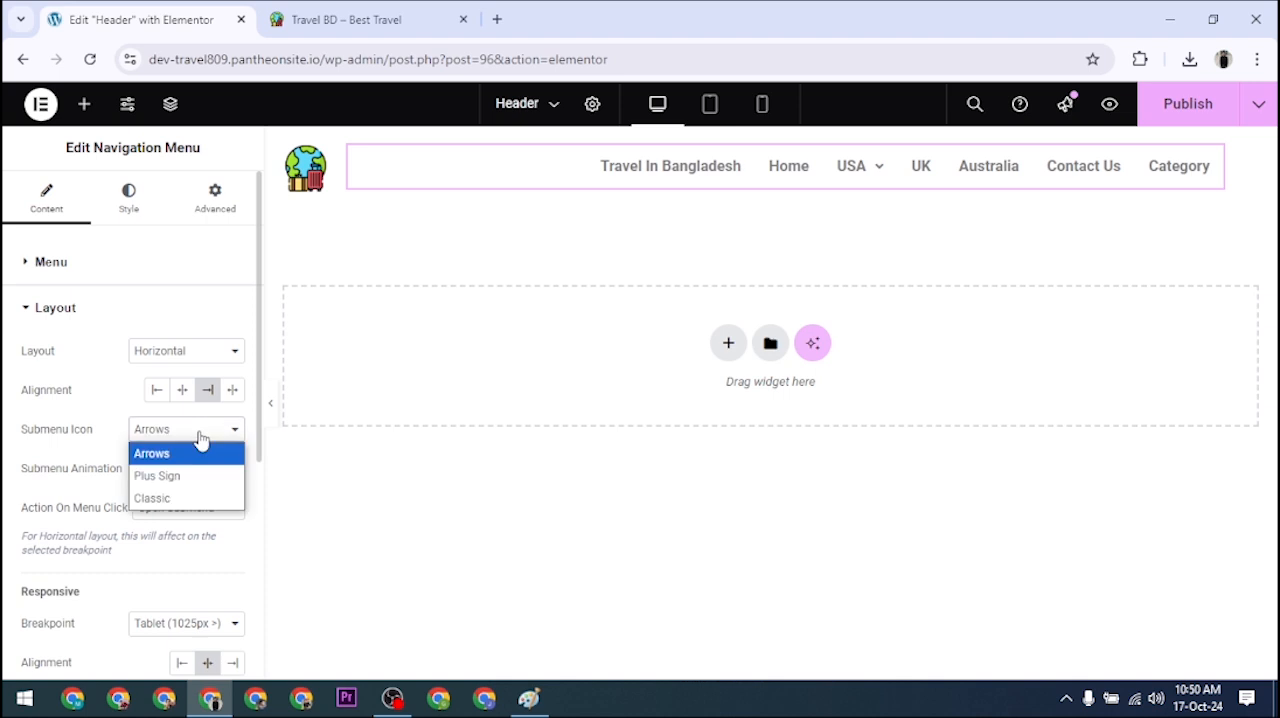
left_click(177, 499)
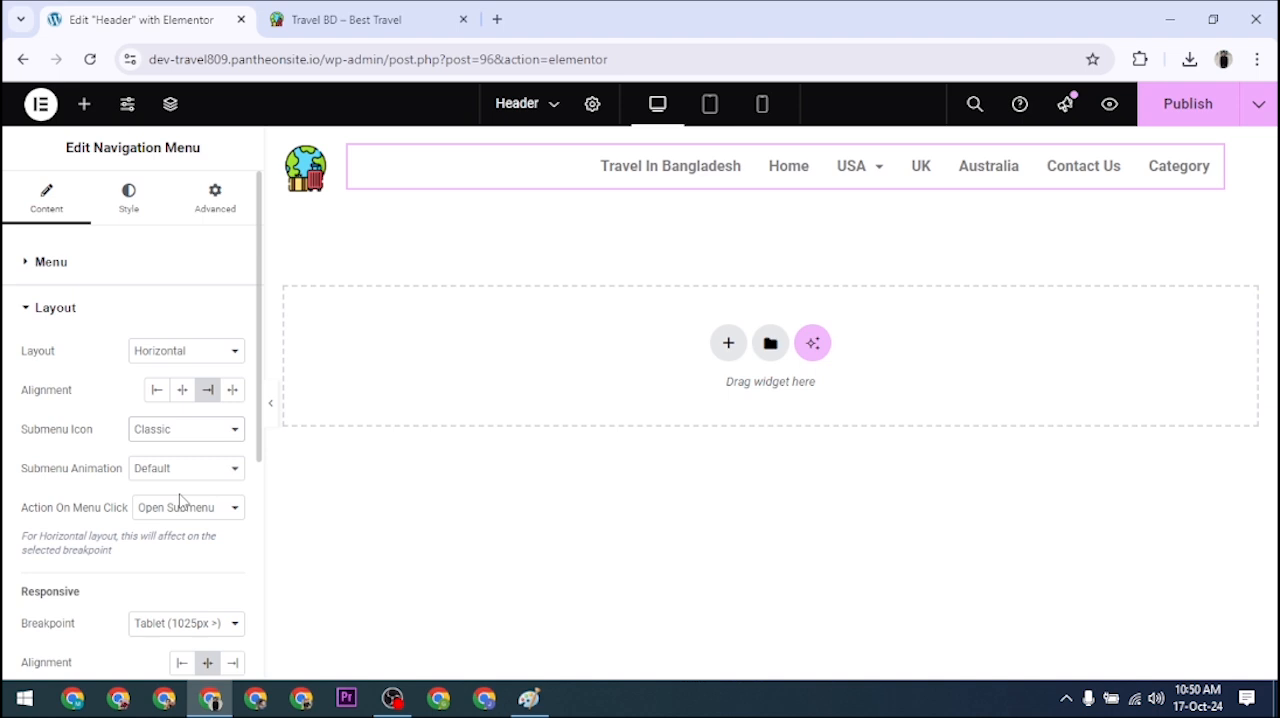
mouse_move(888, 186)
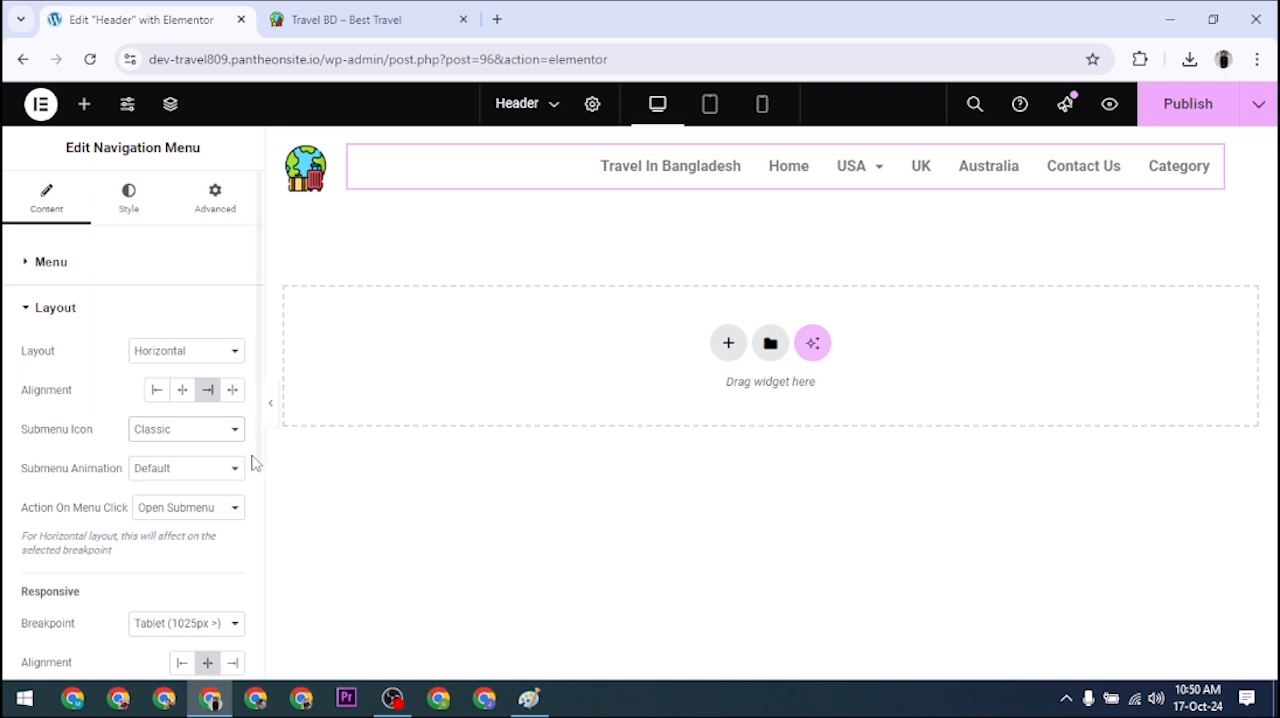
scroll(240, 480, "down", 4)
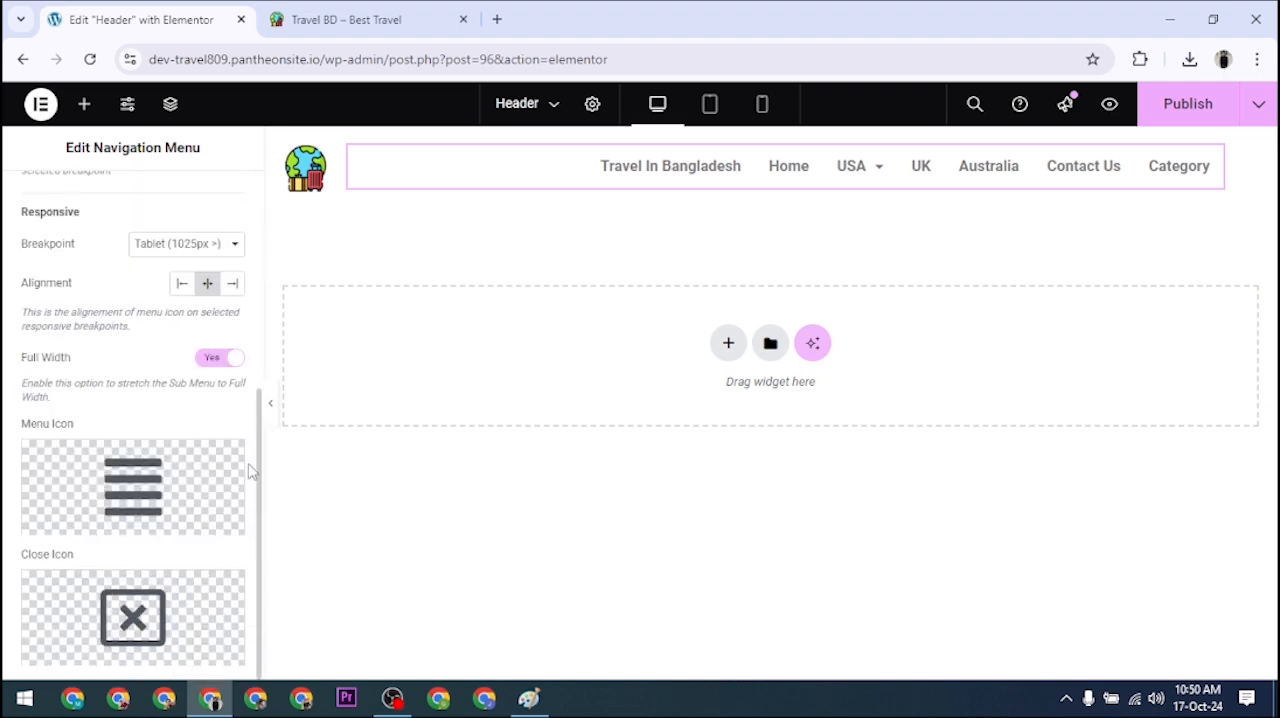
Step: Publish the header with the Classic submenu icon and reload the live homepage to check the USA menu item
scroll(238, 480, "up", 4)
left_click(80, 318)
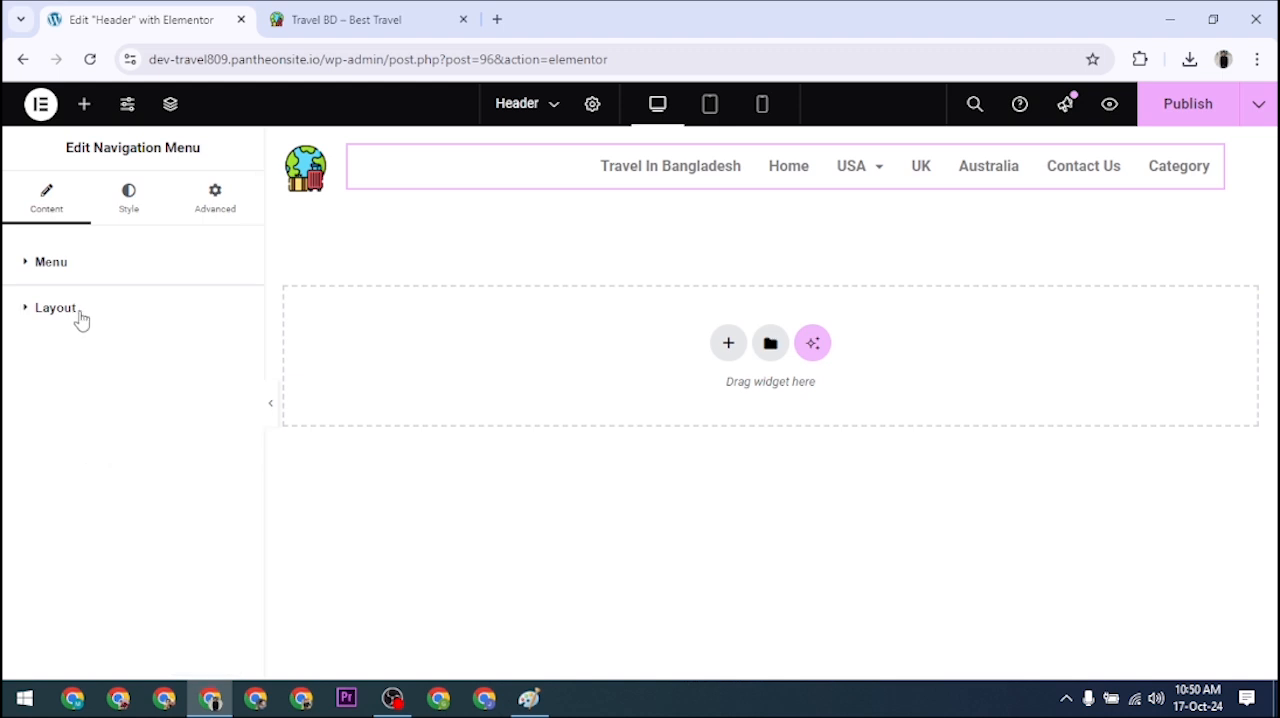
left_click(81, 318)
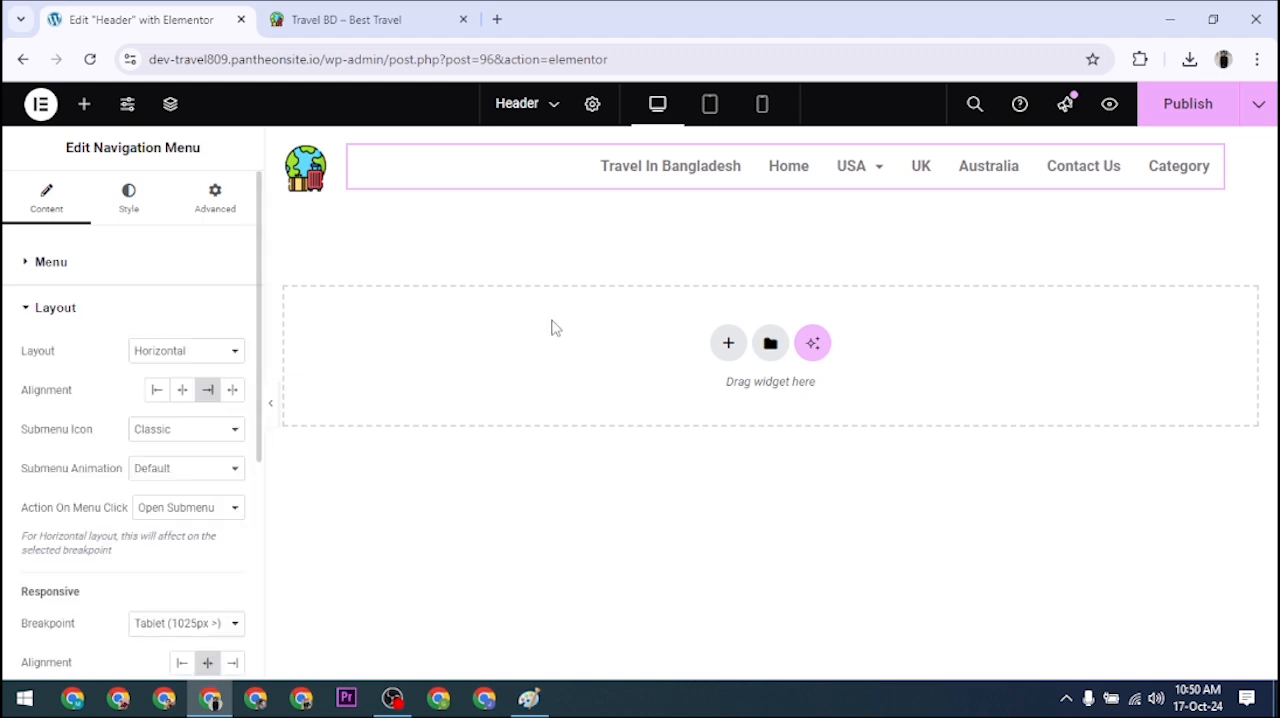
left_click(1174, 114)
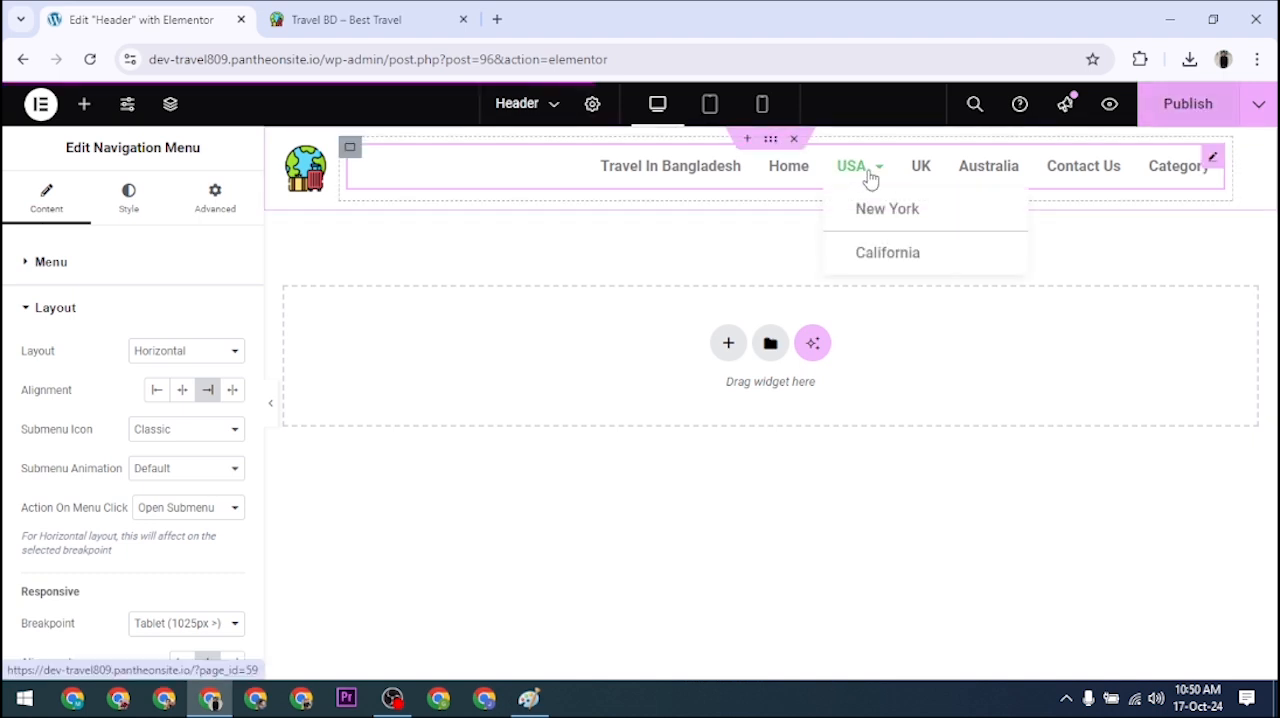
left_click(376, 10)
left_click(91, 60)
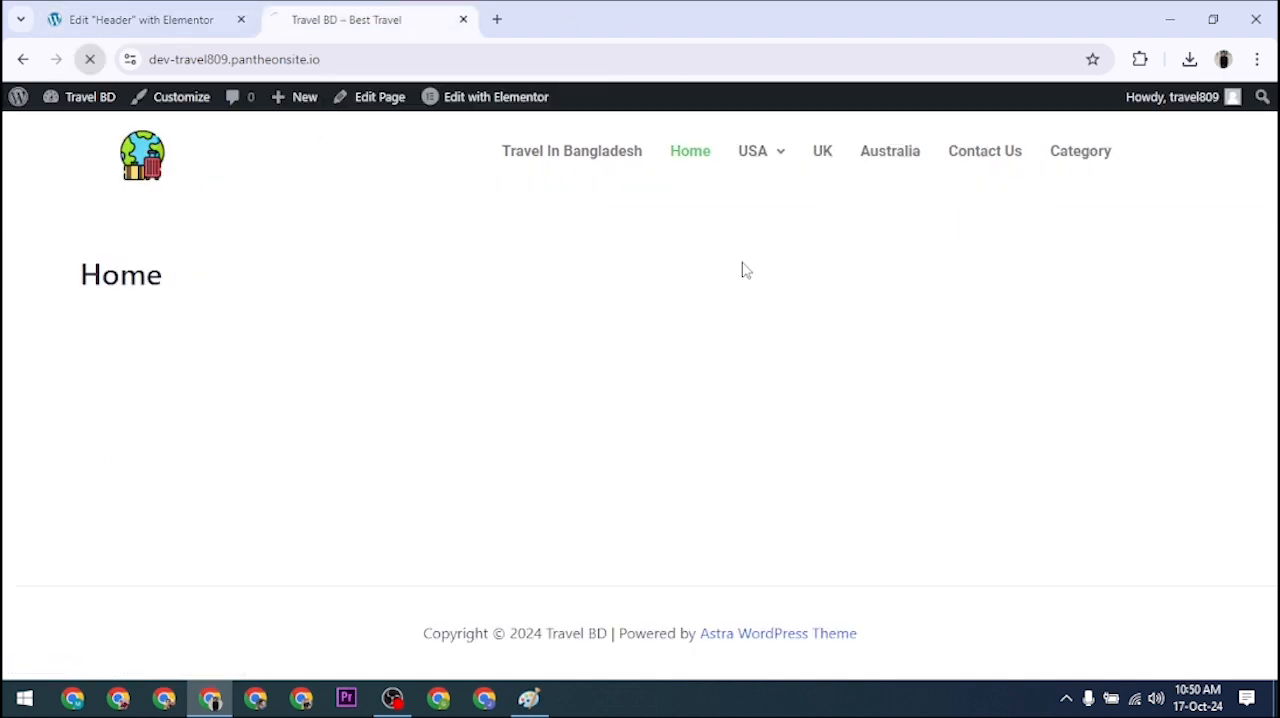
mouse_move(788, 183)
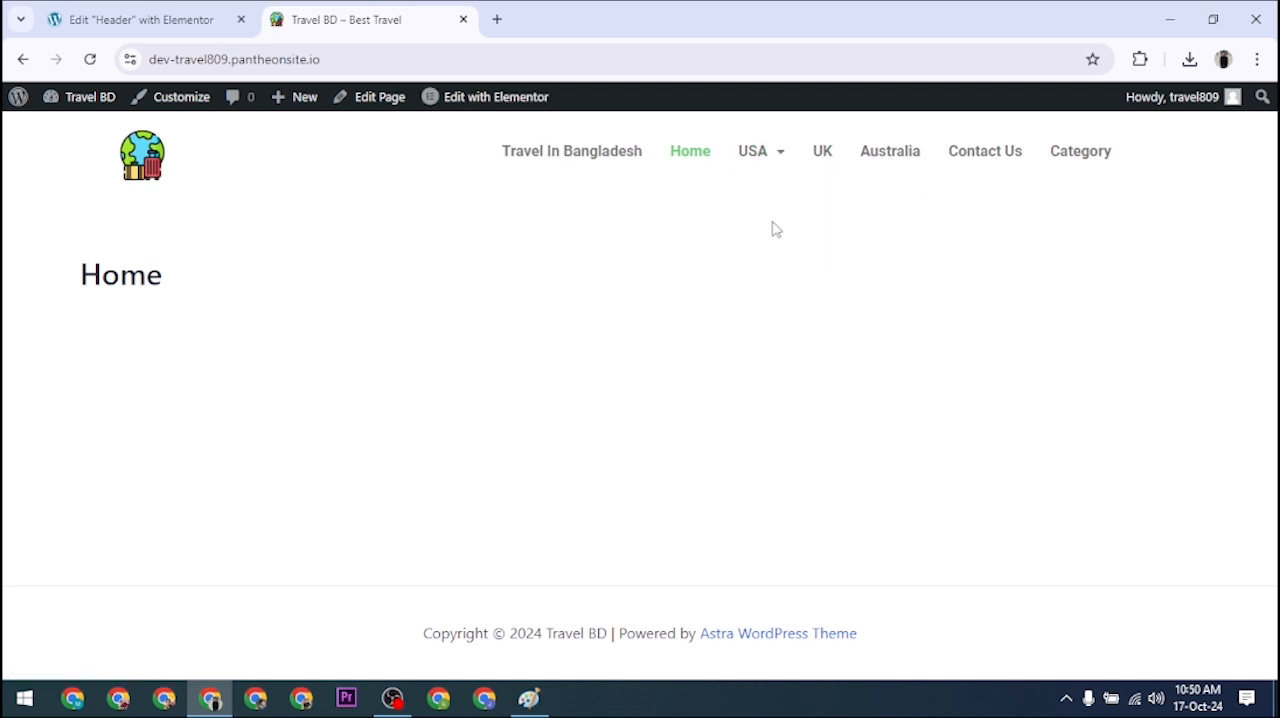
Step: Return to the header editor, set the navigation menu's submenu icon to Arrows and collapse the layout settings
left_click(160, 10)
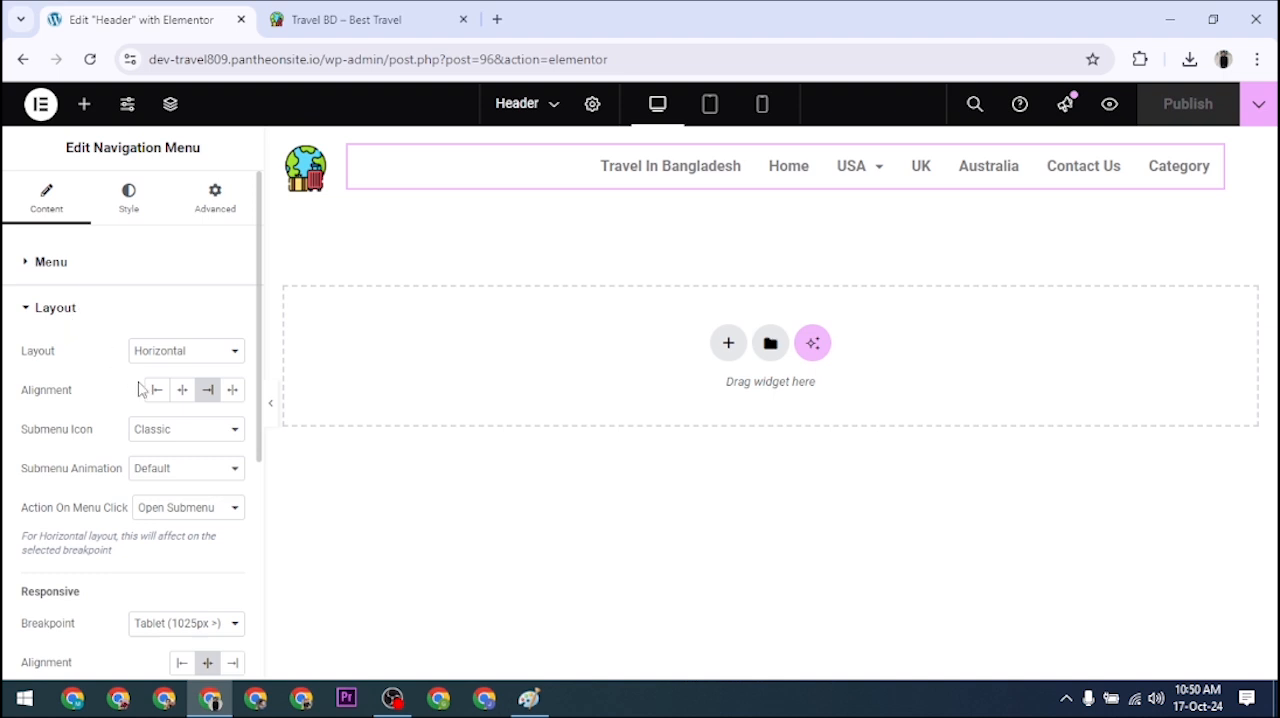
left_click(165, 438)
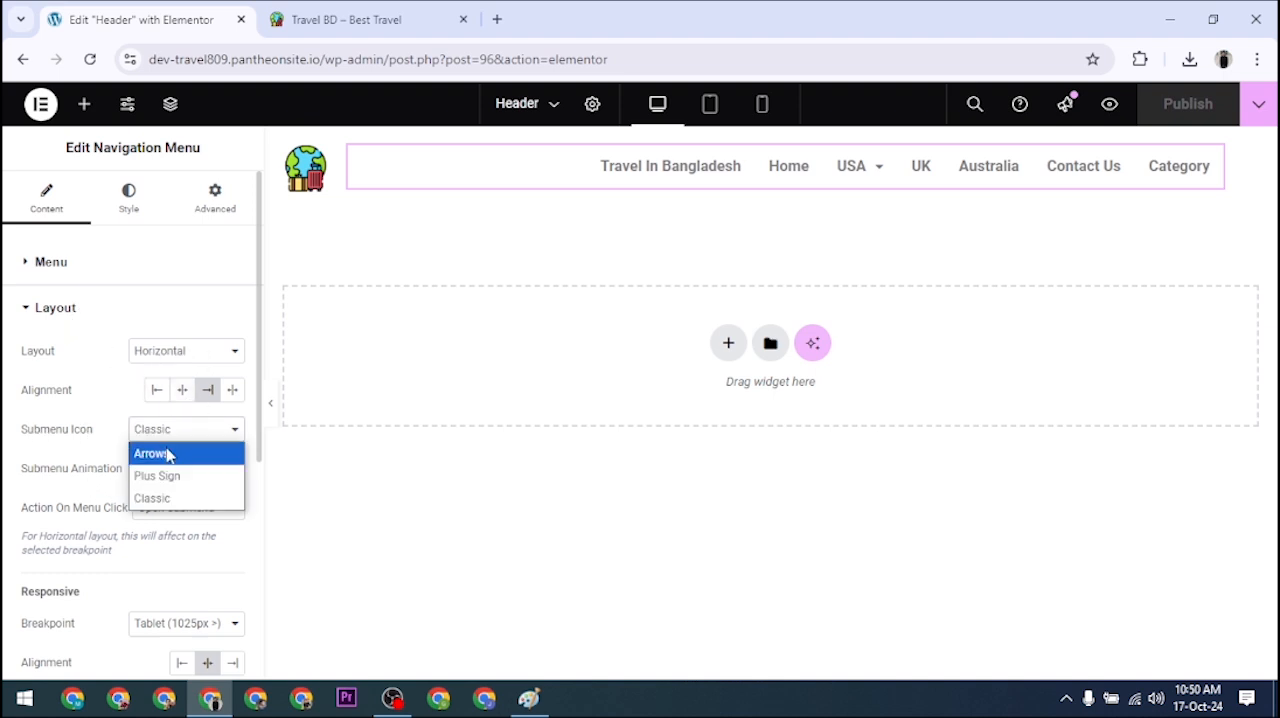
left_click(163, 452)
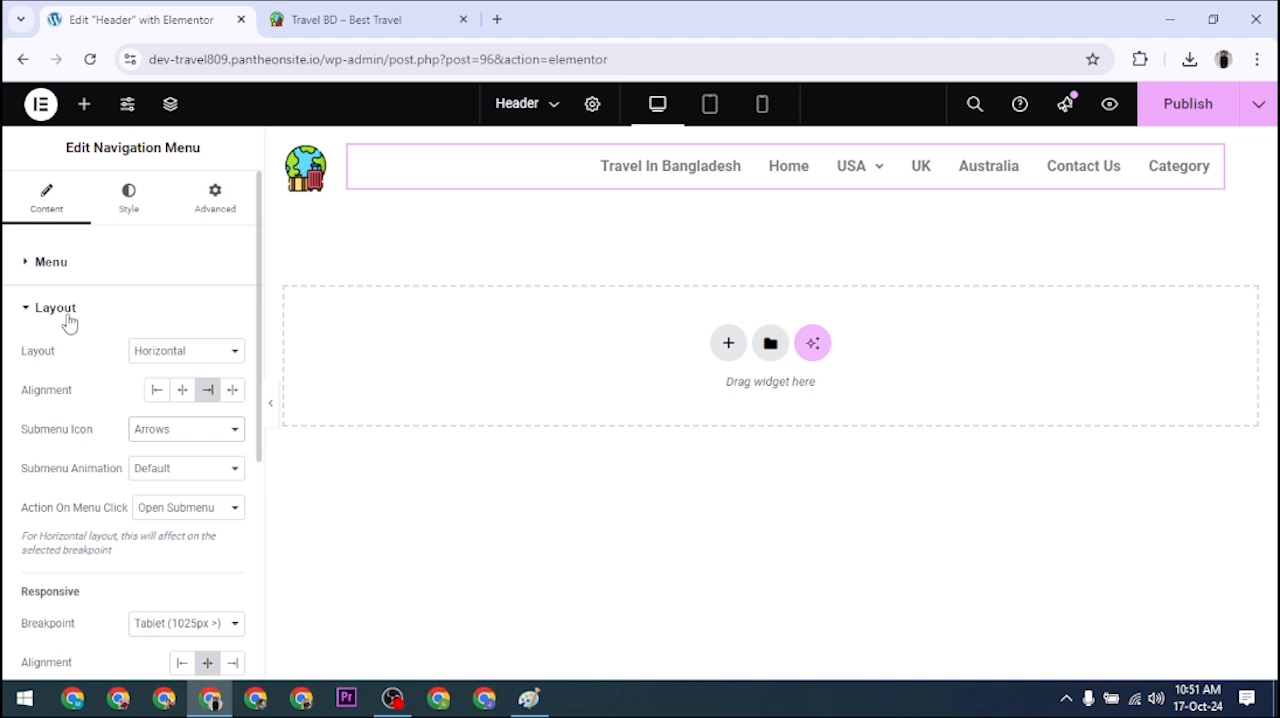
scroll(108, 335, "down", 5)
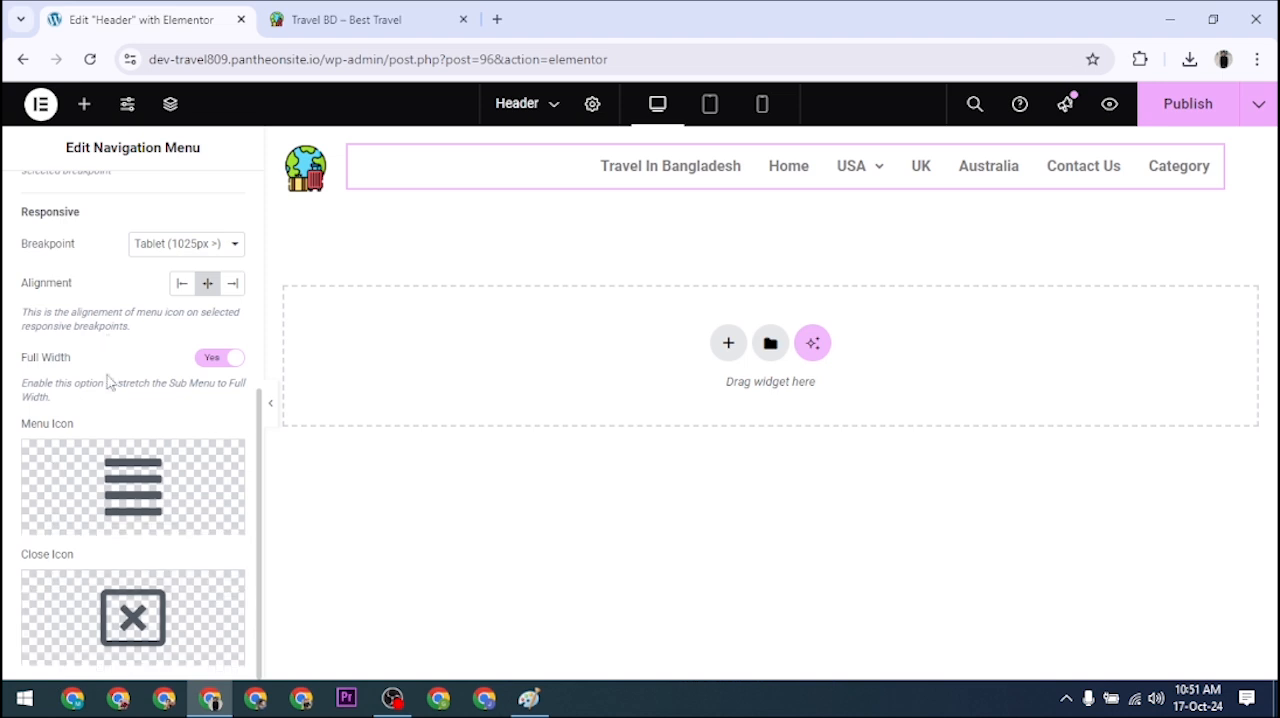
scroll(90, 265, "up", 5)
left_click(69, 318)
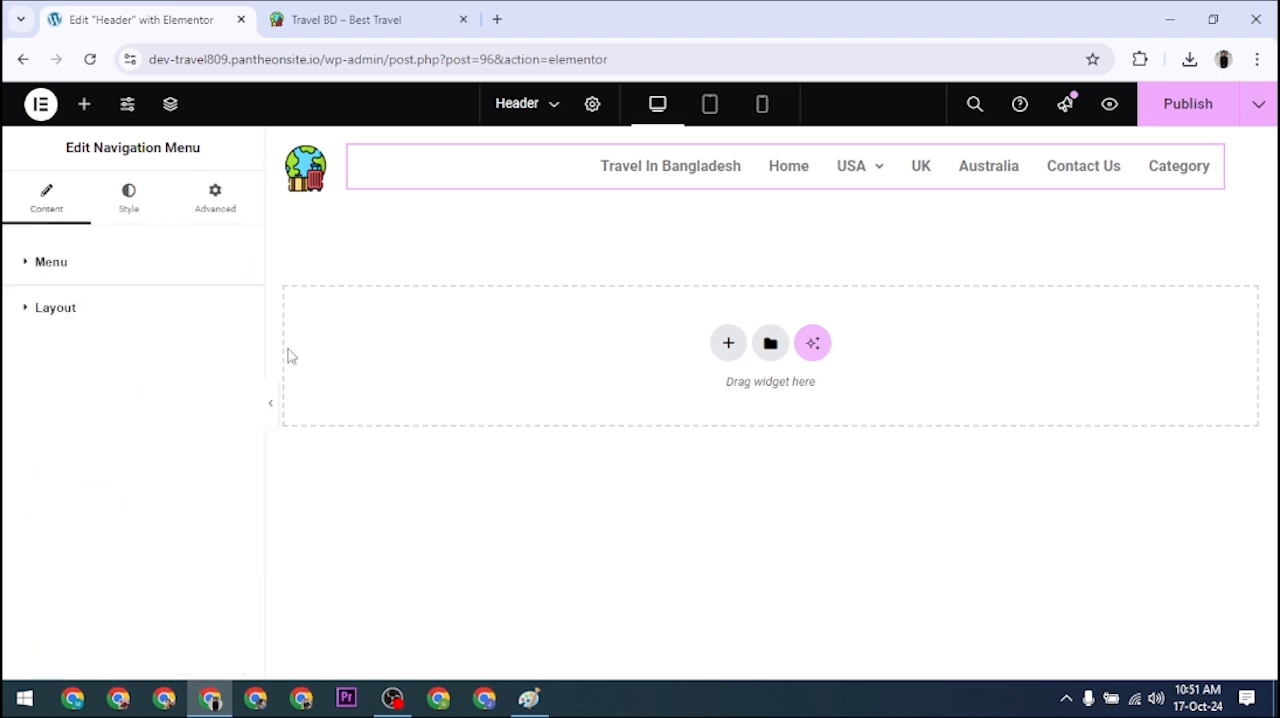
Step: Set the main menu's horizontal padding and vertical padding to 16 each in the navigation menu's style settings
left_click(129, 203)
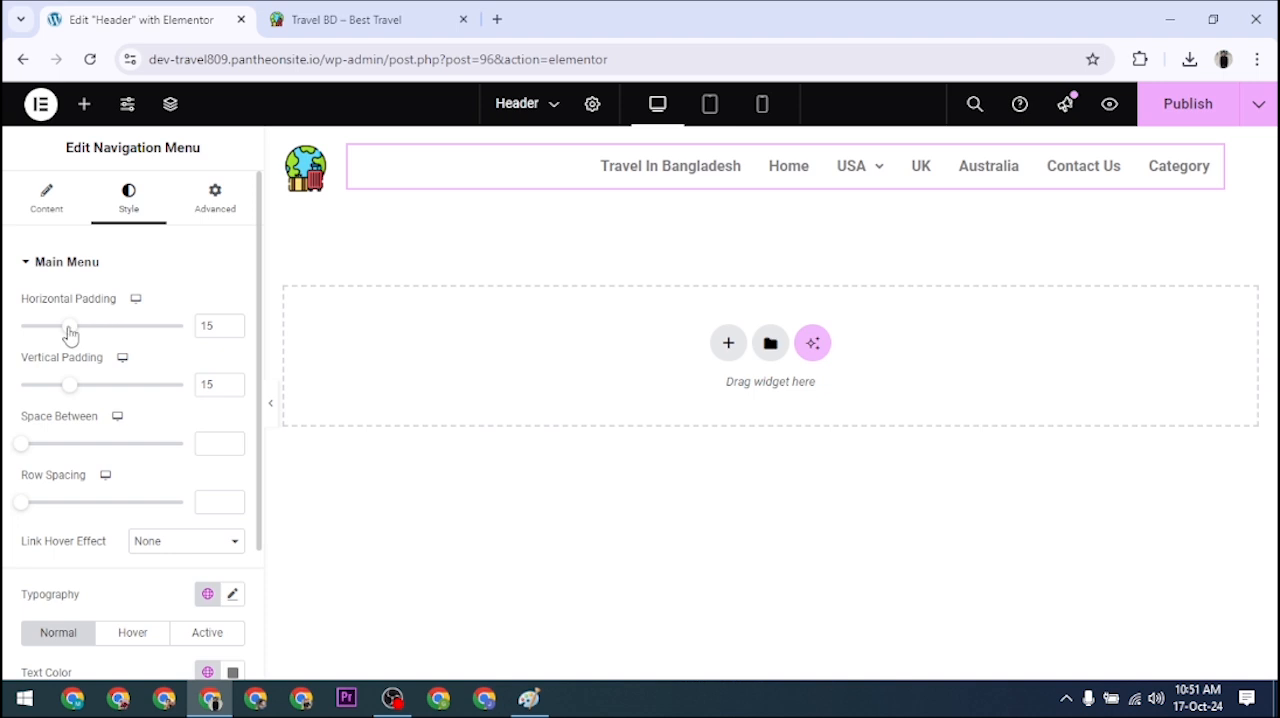
mouse_move(69, 335)
left_mouse_down()
mouse_move(118, 336)
mouse_move(72, 320)
left_mouse_up()
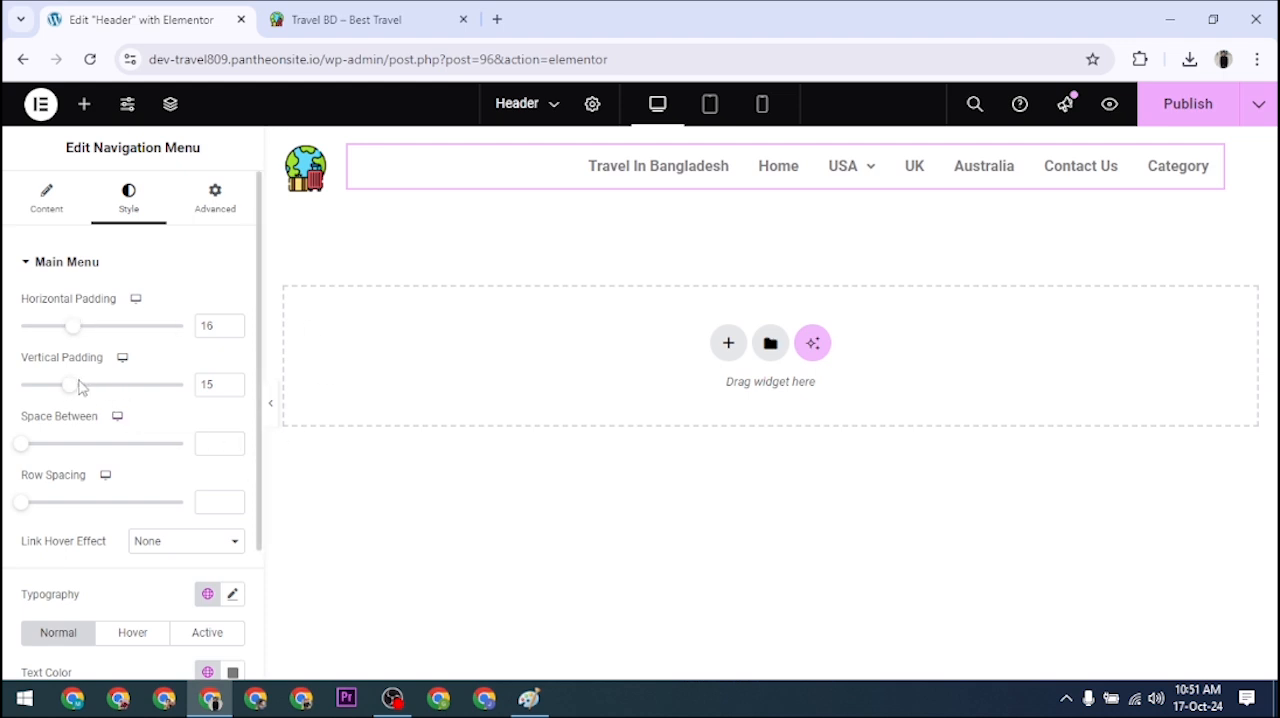
mouse_move(72, 393)
left_mouse_down()
mouse_move(150, 388)
mouse_move(78, 396)
left_mouse_up()
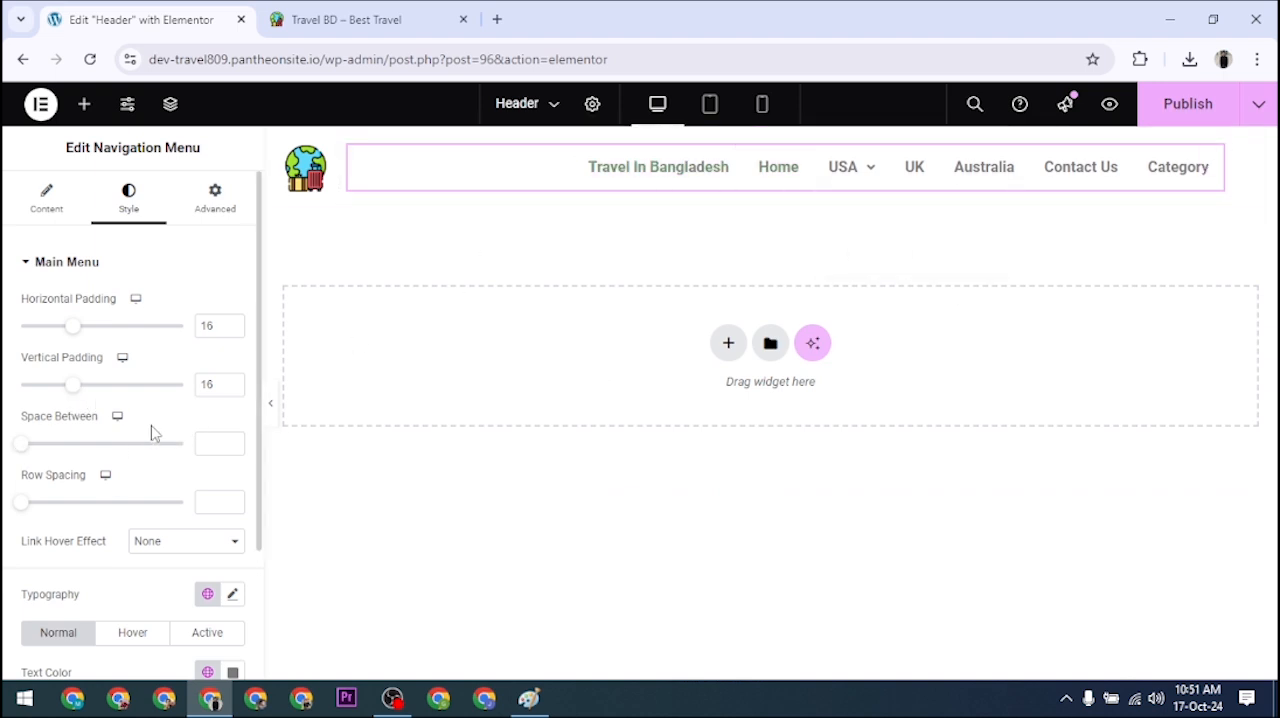
scroll(120, 352, "down", 2)
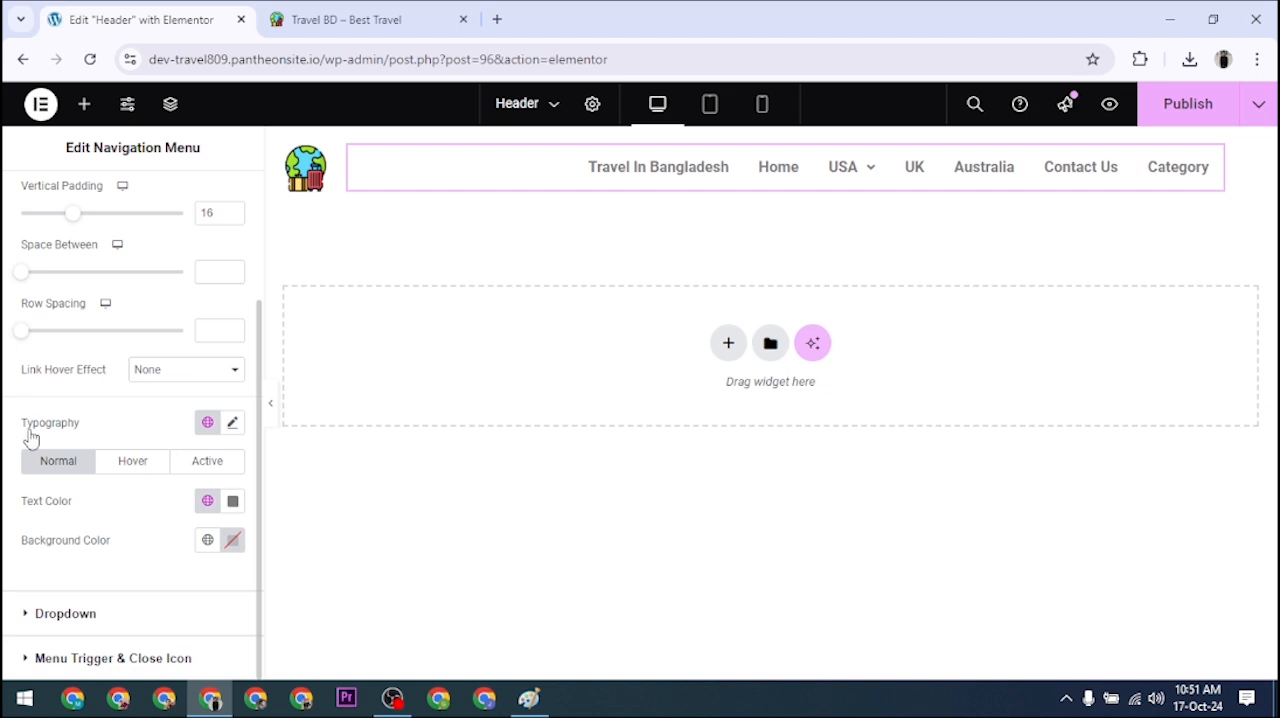
scroll(100, 430, "up", 2)
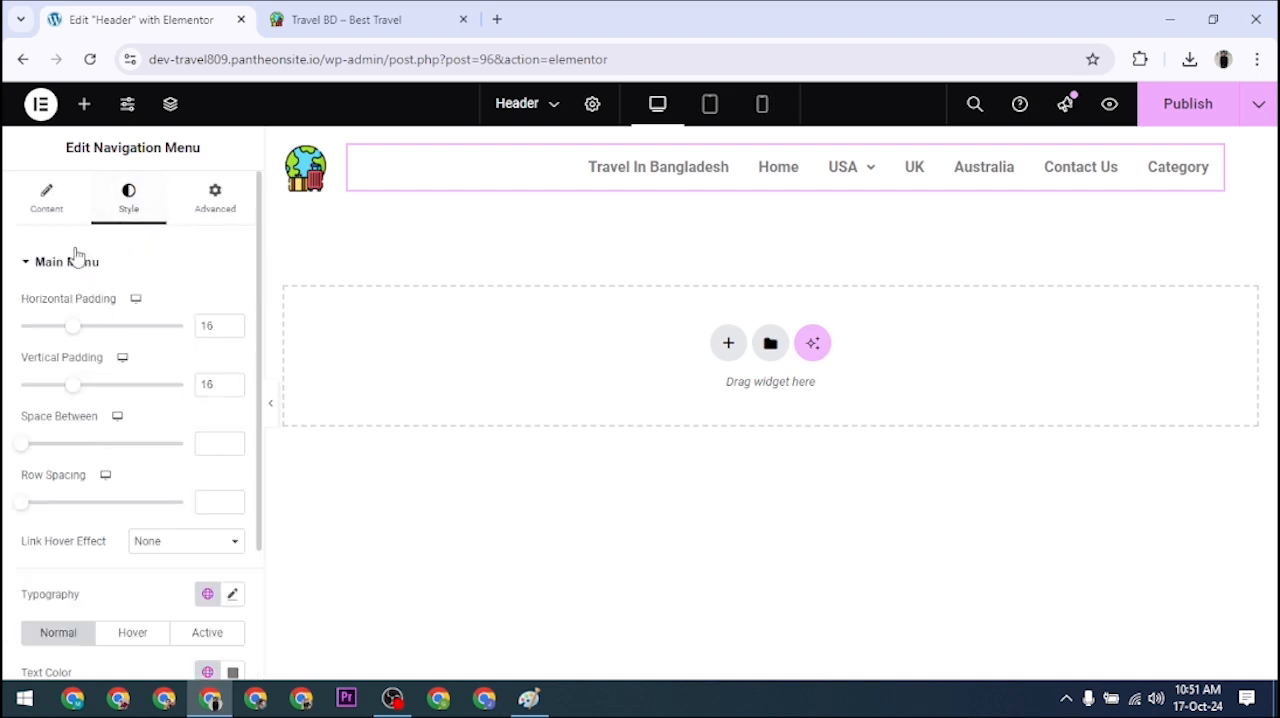
left_click(46, 262)
left_click(46, 262)
Step: Try 17, 23 and 20 px for the main menu's font size, set it to 18 px and dismiss the Global Fonts hint
scroll(137, 400, "down", 1)
scroll(125, 356, "down", 1)
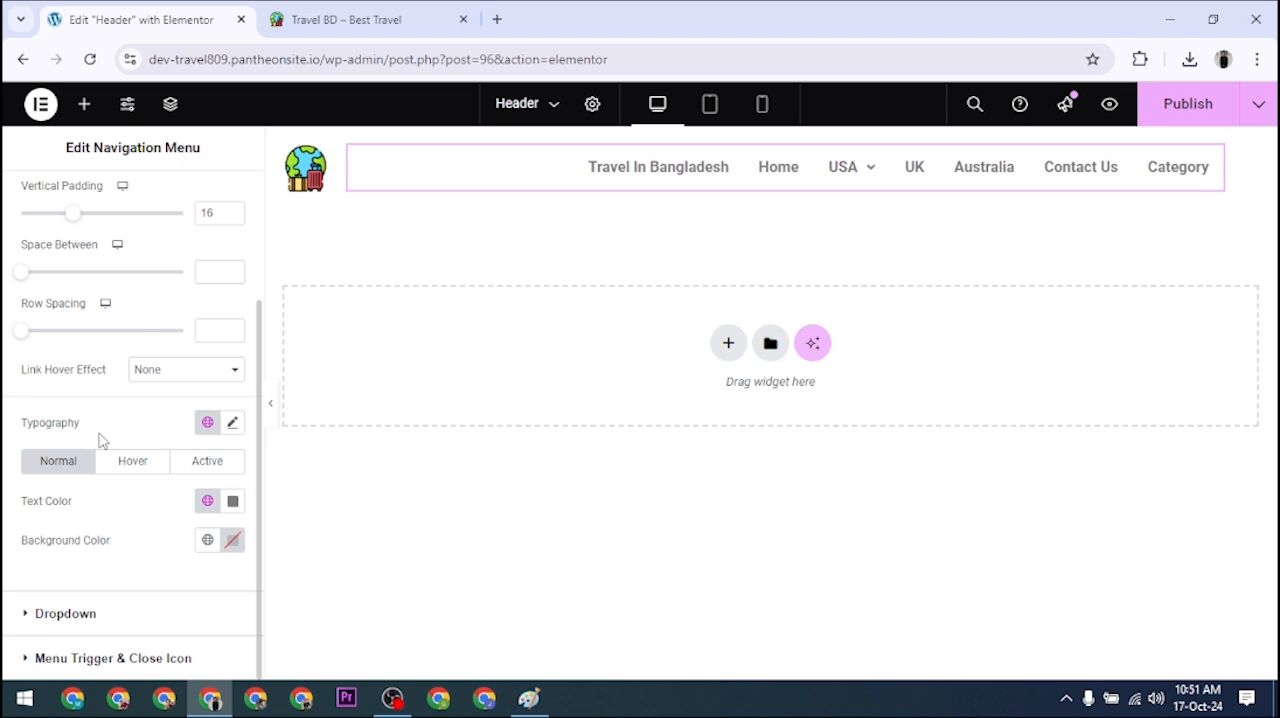
left_click(233, 424)
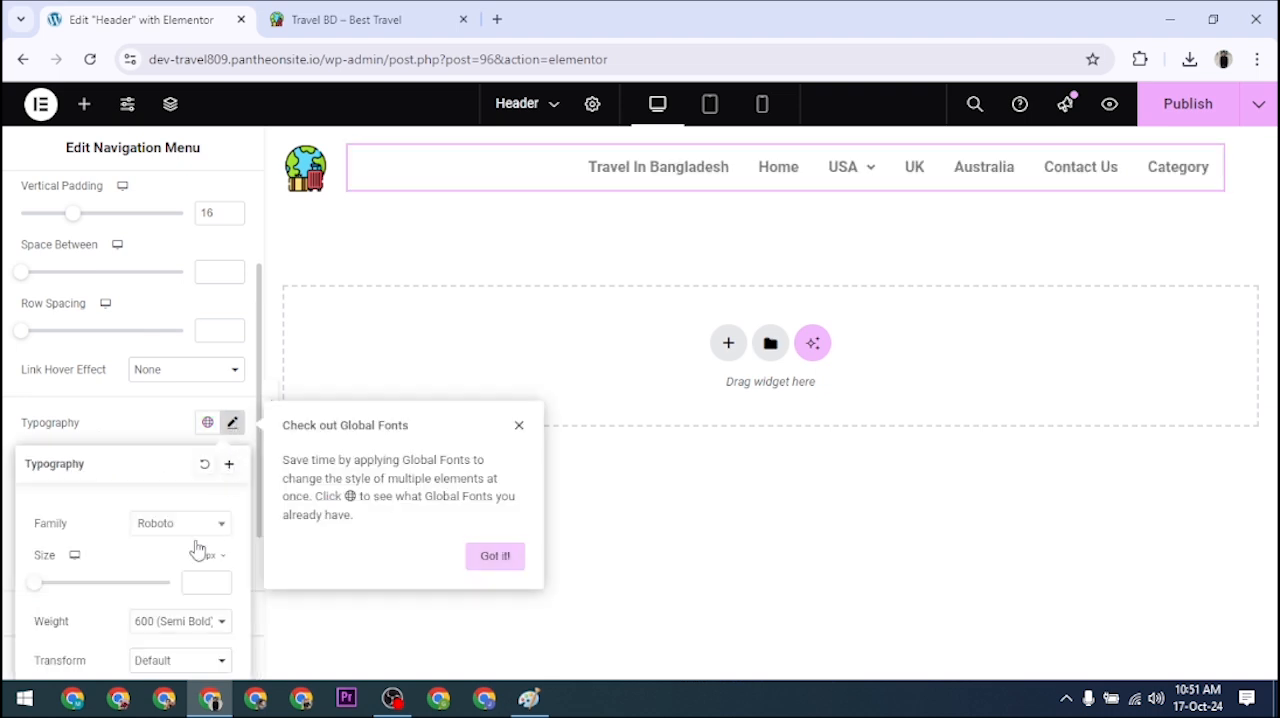
scroll(160, 460, "down", 1)
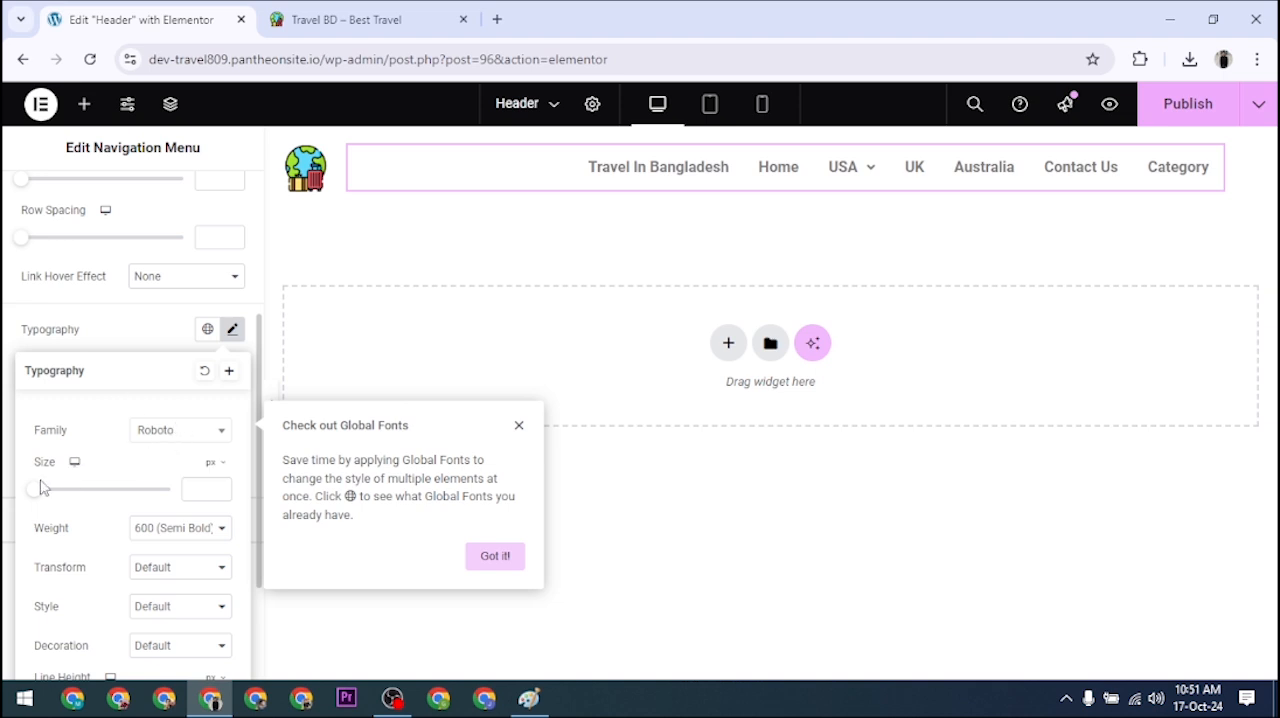
mouse_move(39, 497)
left_mouse_down()
mouse_move(63, 494)
mouse_move(49, 496)
left_mouse_up()
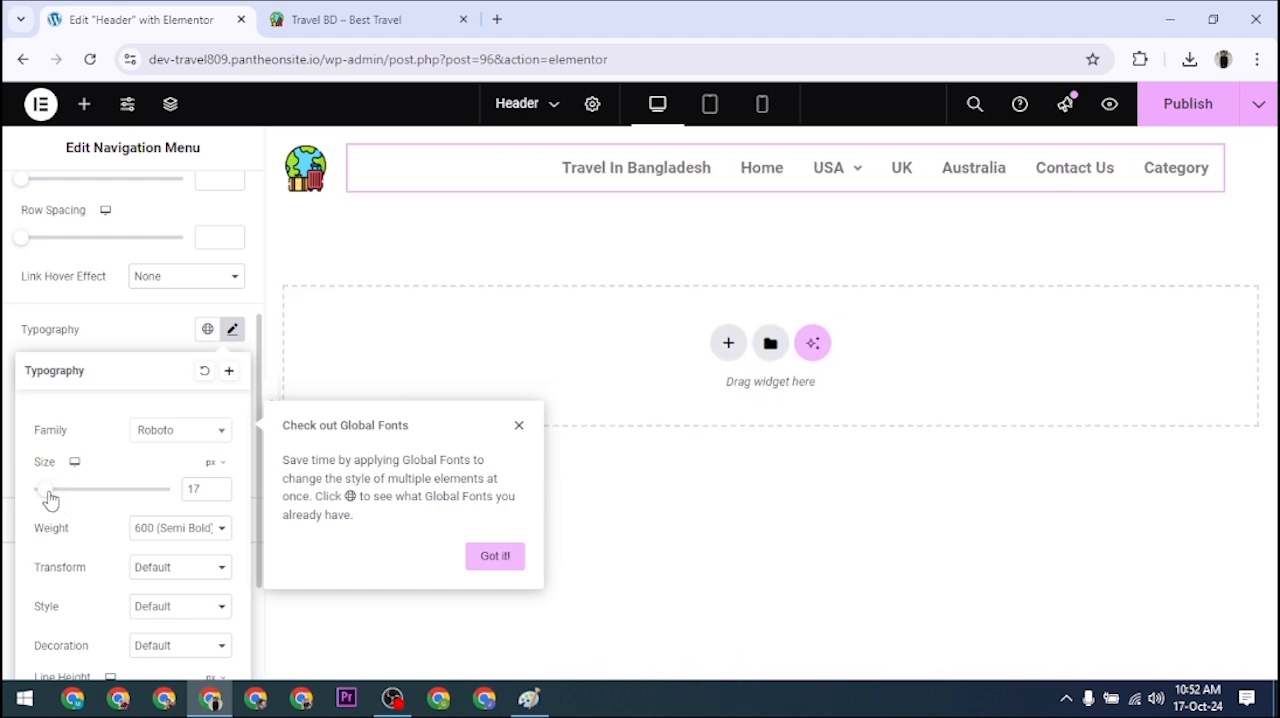
left_click_drag(50, 500, 55, 498)
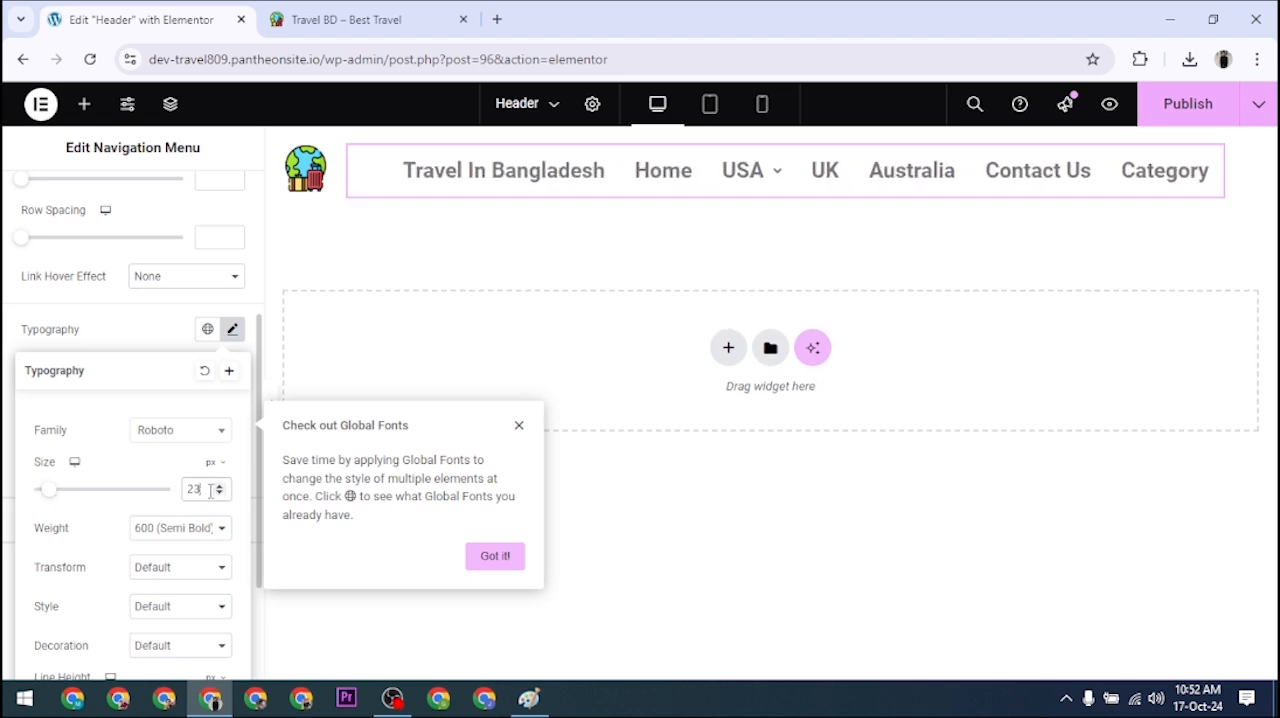
key("BackSpace")
type("0")
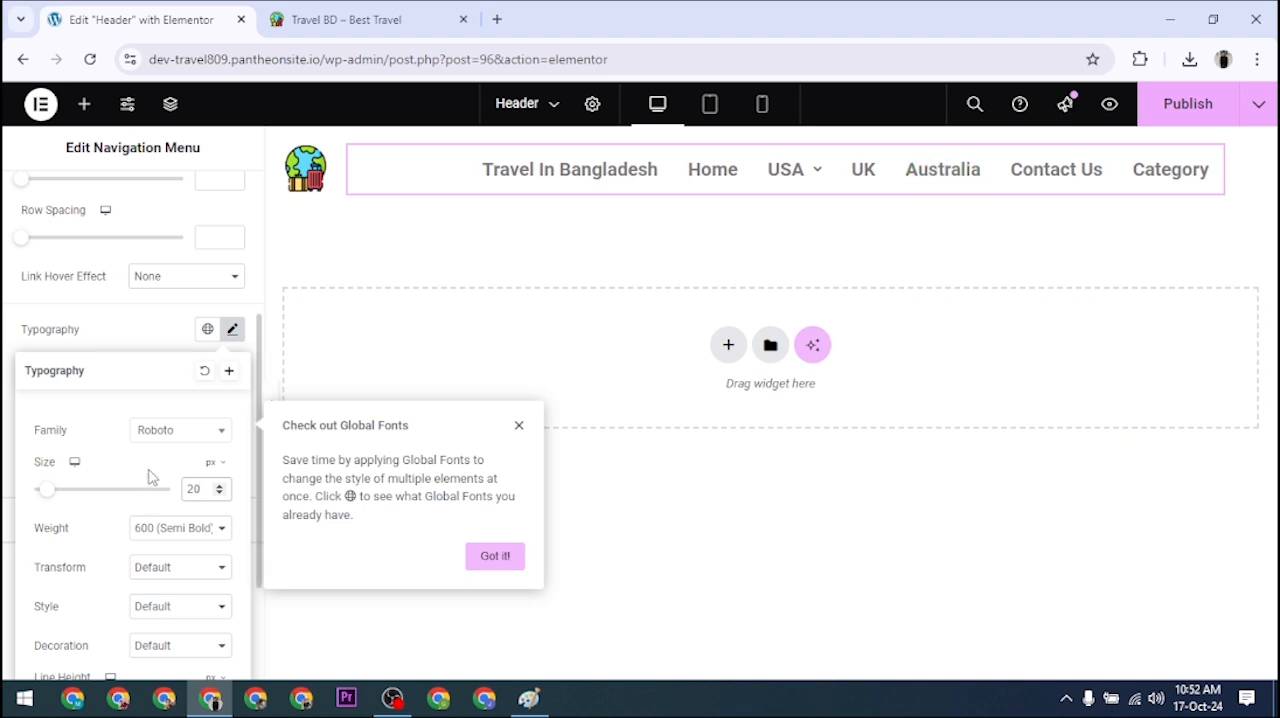
key("BackSpace")
key("BackSpace")
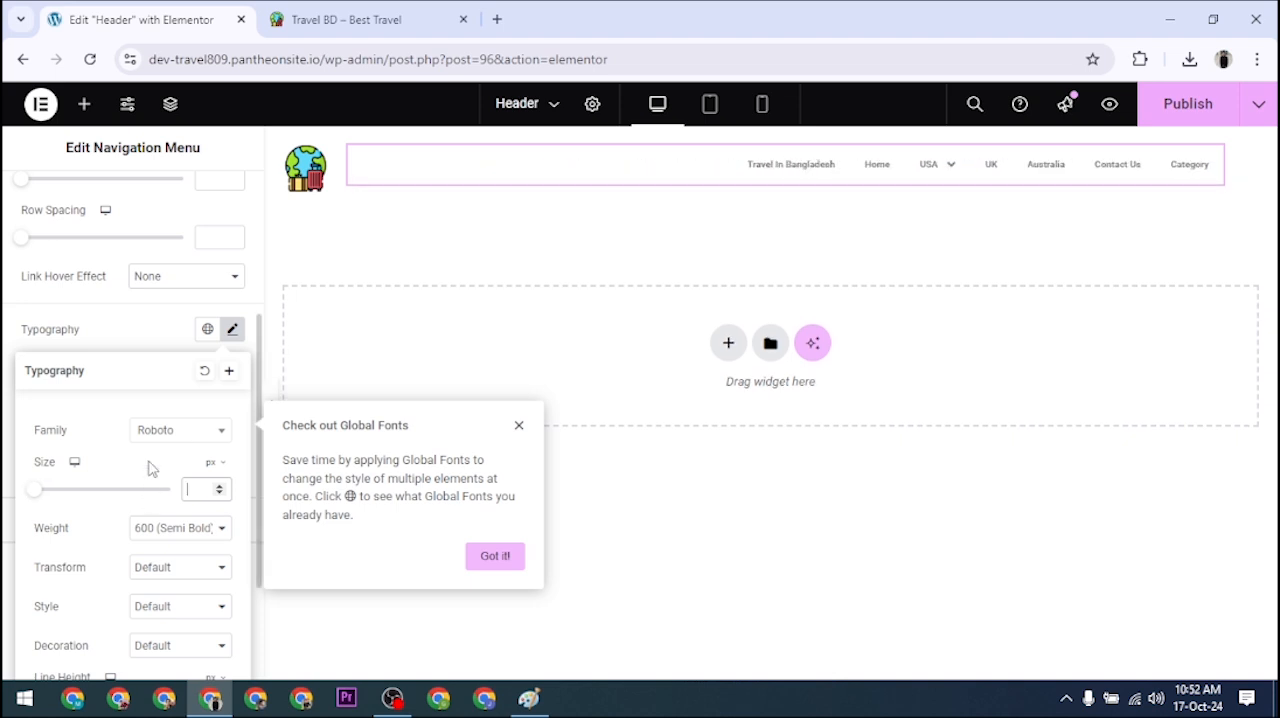
type("18")
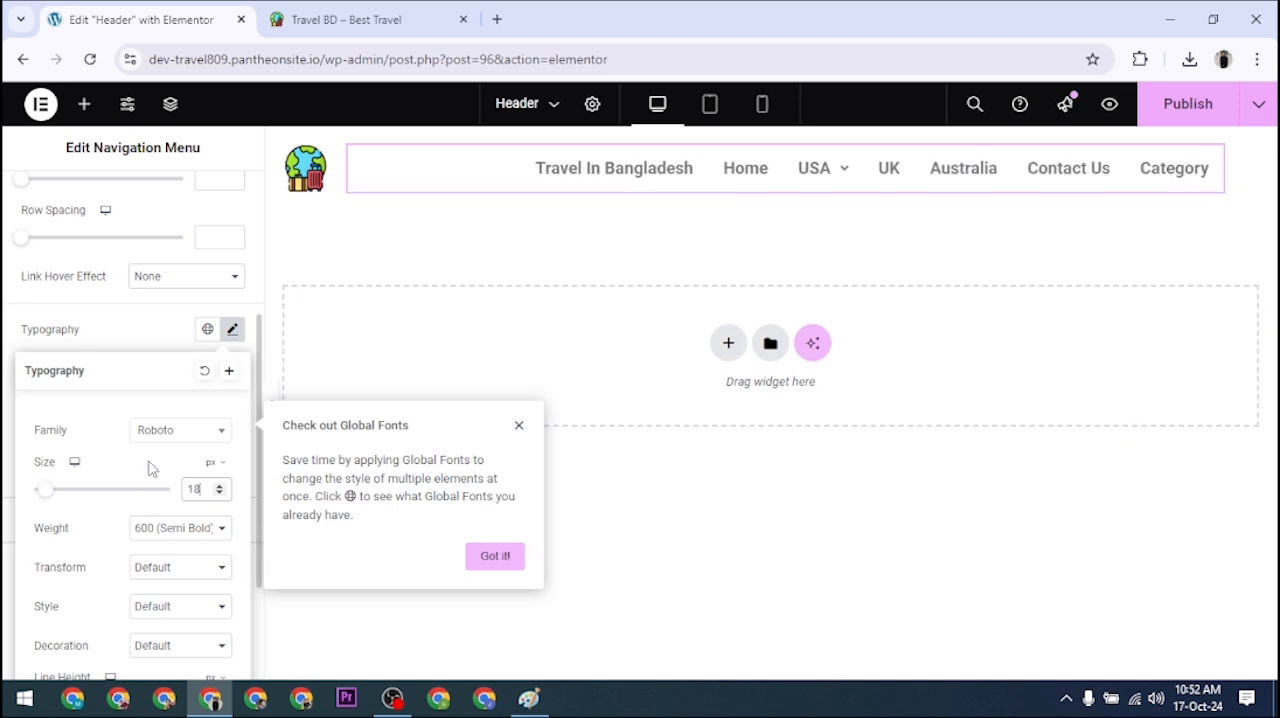
left_click(518, 427)
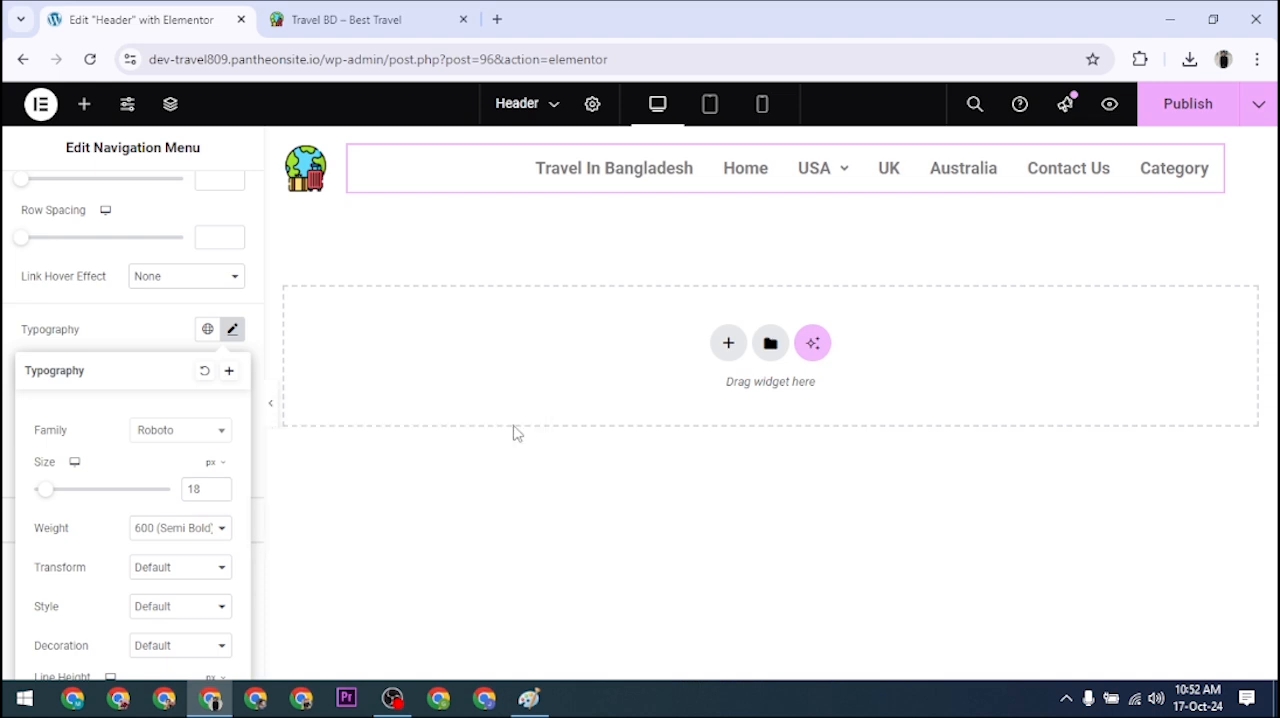
Step: Try the 800 (Extra Bold) and 100 (Thin) font weights on the main menu, then switch back to 600 (Semi Bold)
scroll(168, 500, "down", 1)
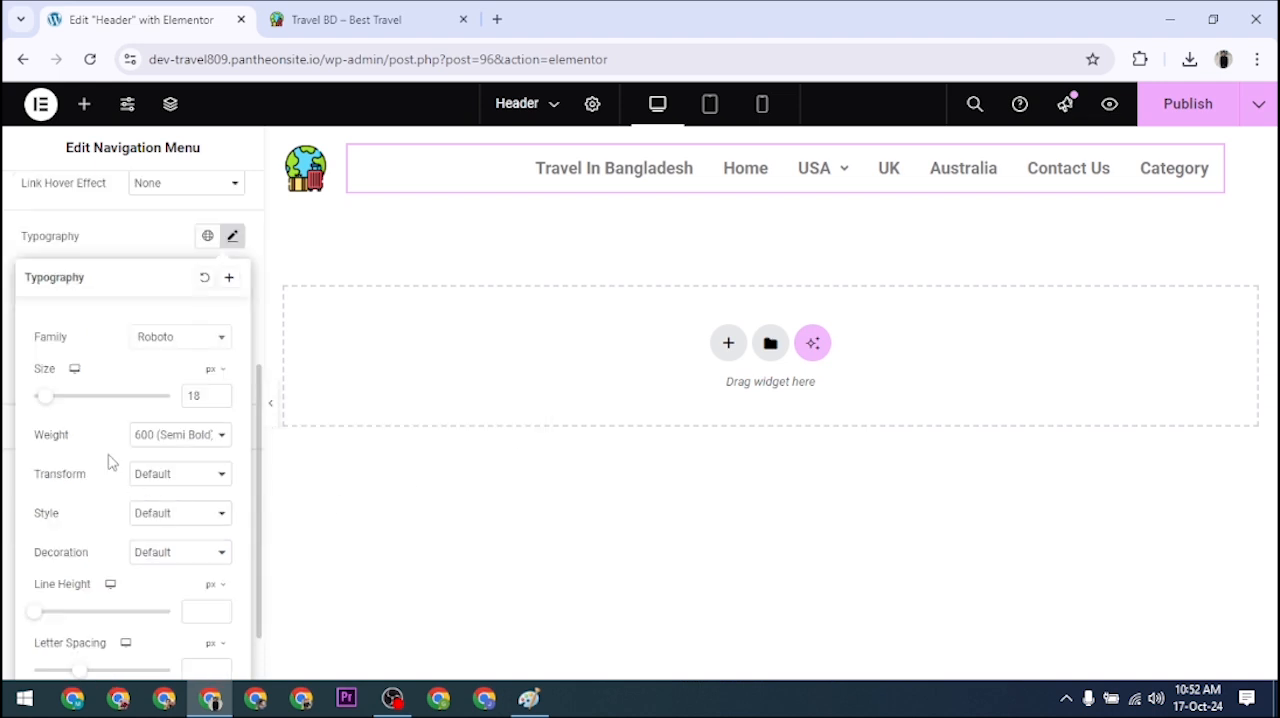
left_click(169, 440)
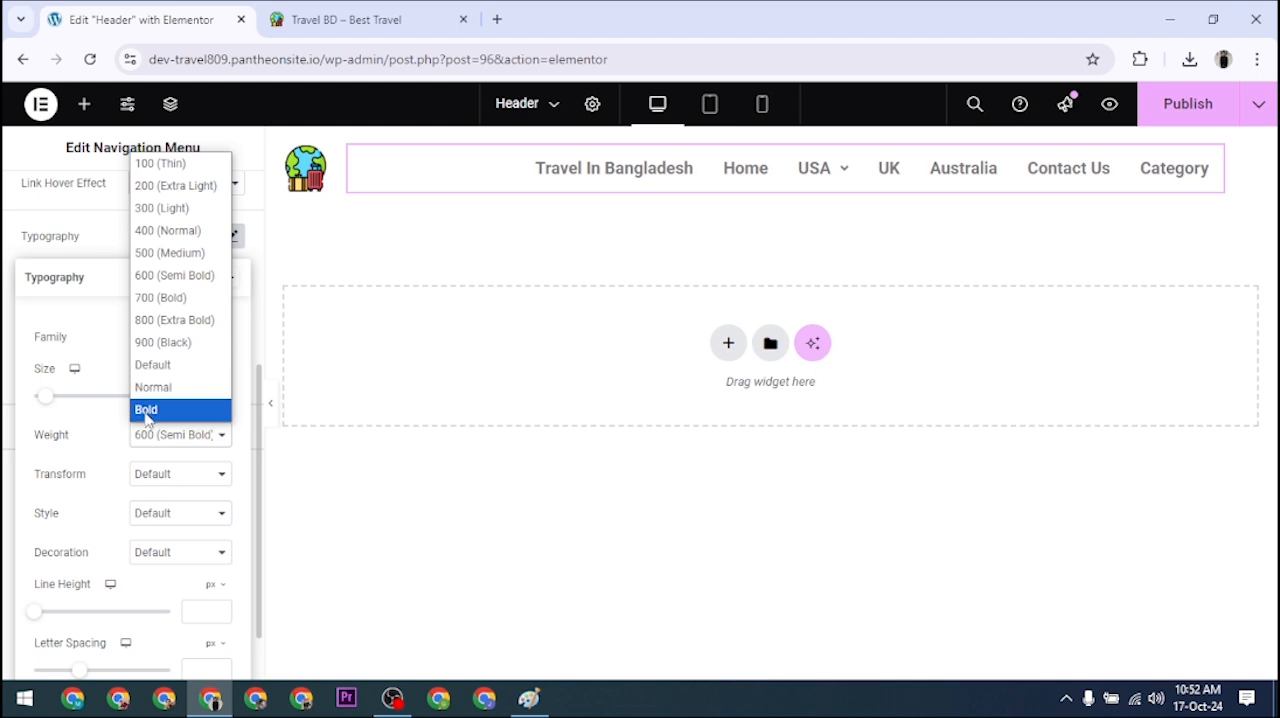
left_click(185, 322)
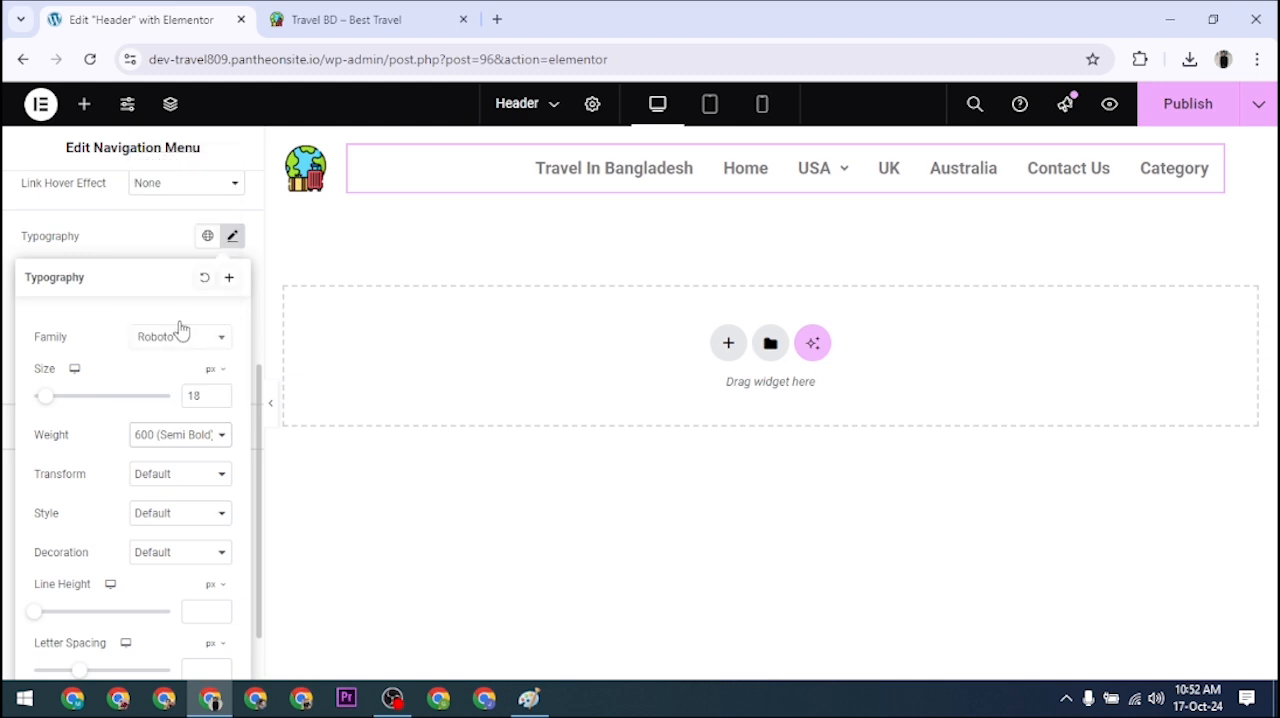
left_click(190, 440)
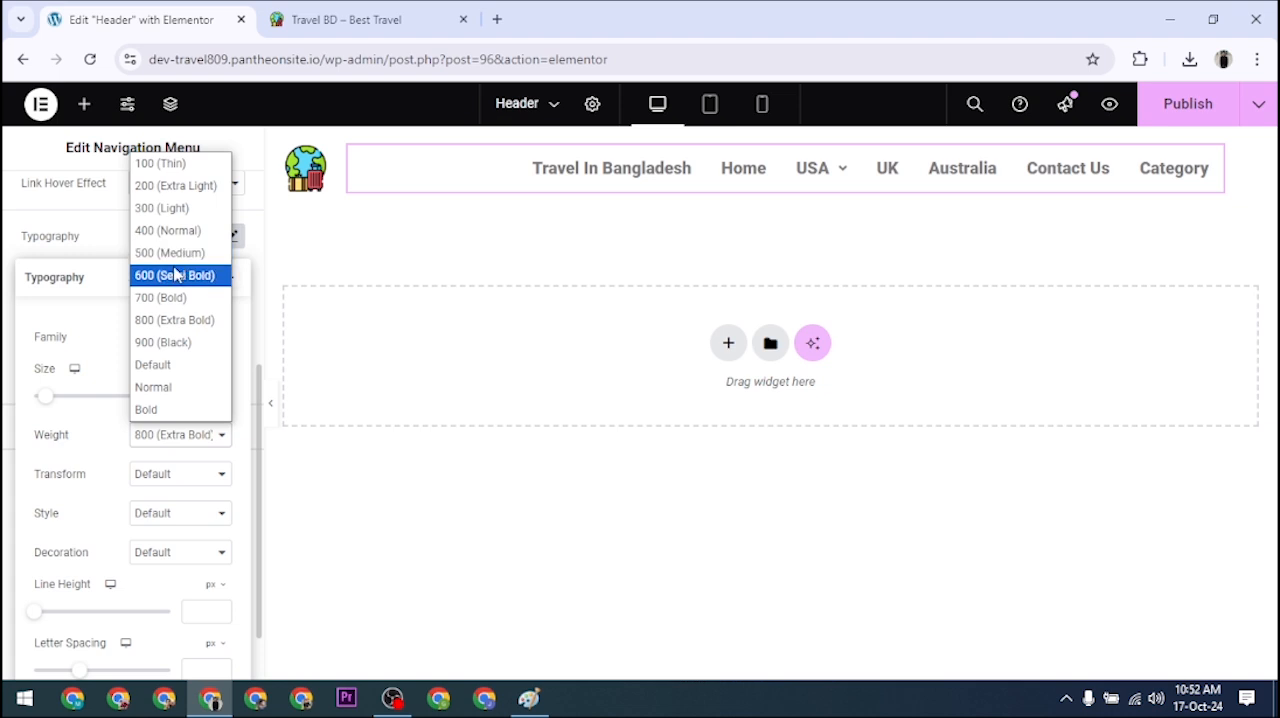
left_click(162, 164)
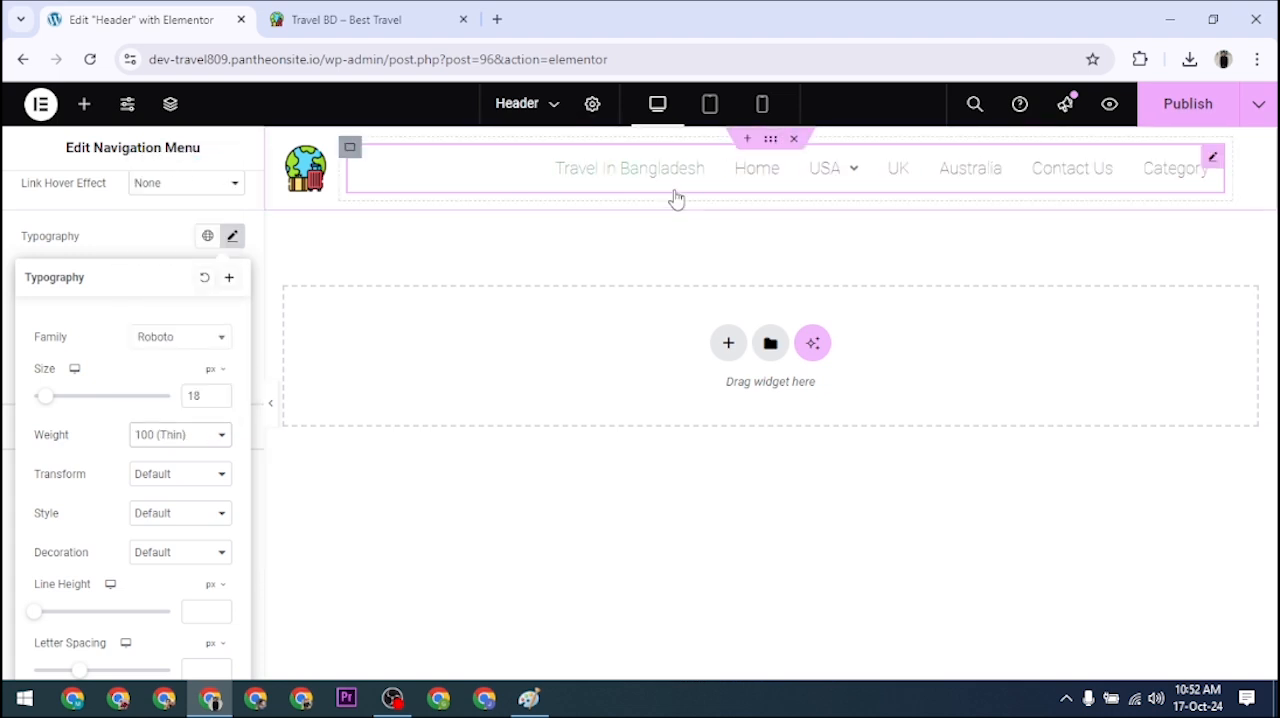
left_click(194, 435)
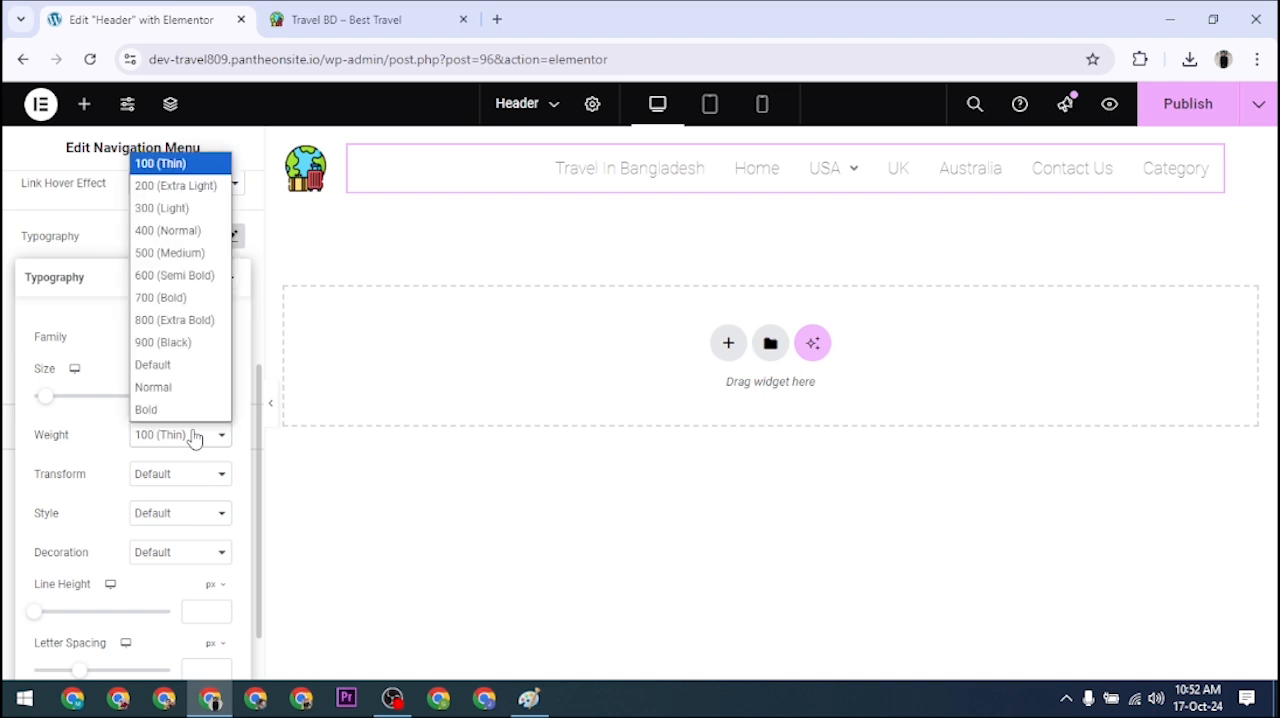
left_click(187, 276)
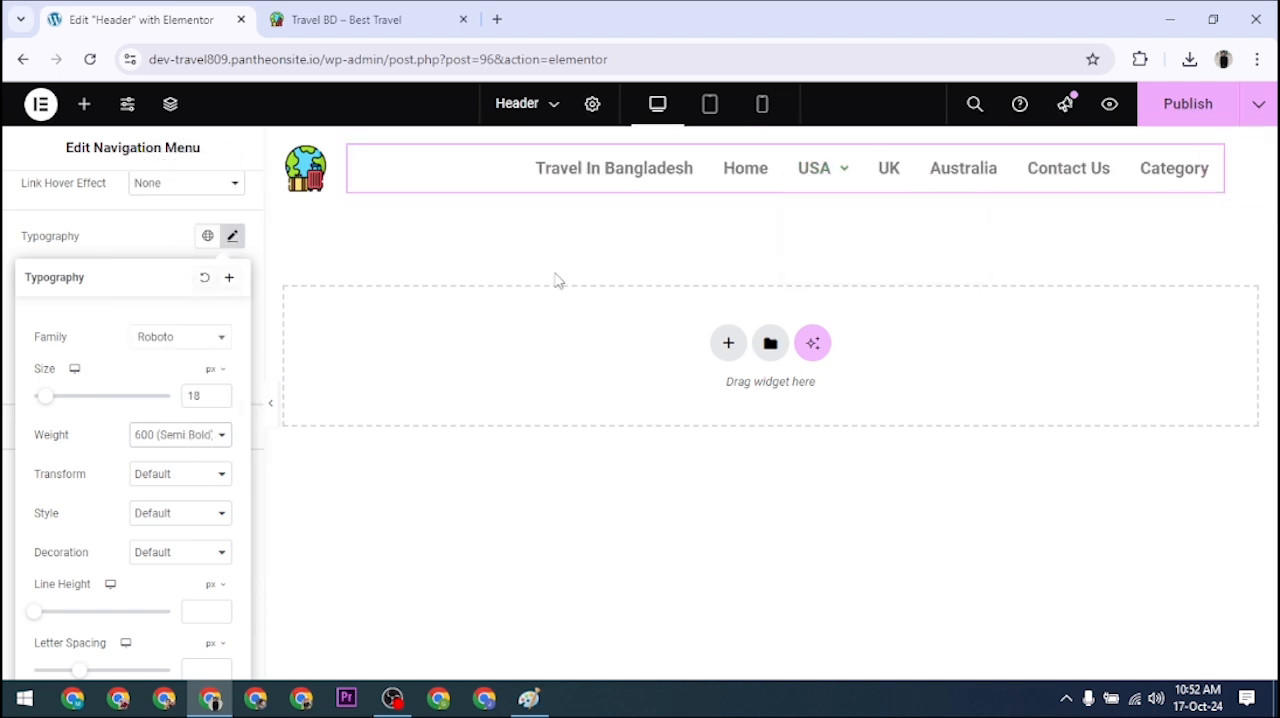
Step: Review the main menu's remaining typography options, including line height, letter spacing and word spacing, then close the typography settings
scroll(200, 525, "down", 1)
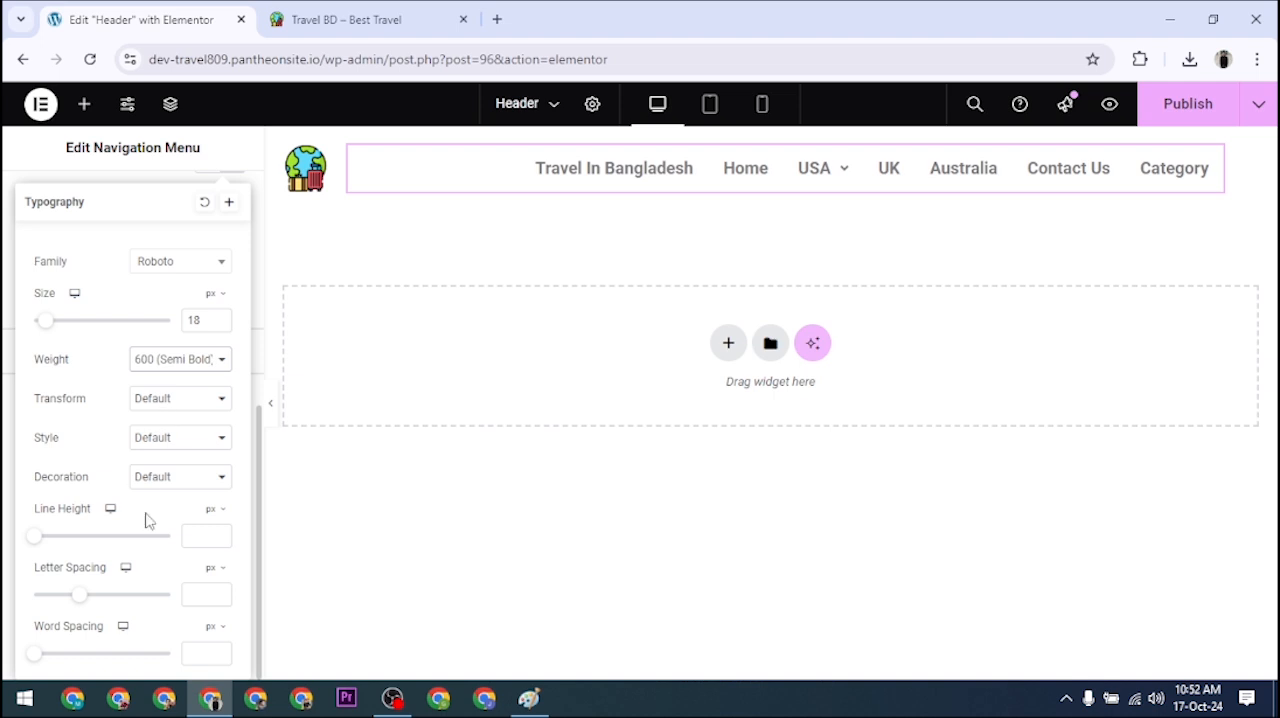
scroll(151, 415, "up", 5)
scroll(151, 423, "down", 5)
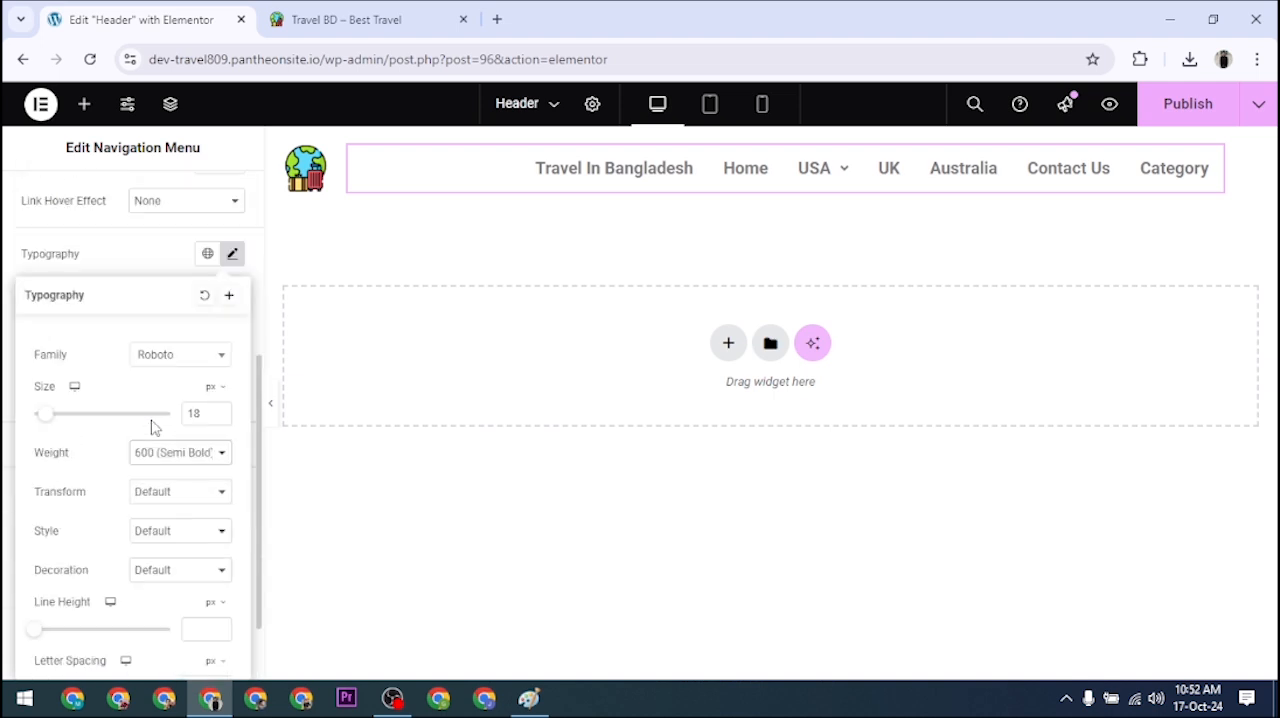
scroll(169, 428, "up", 1)
left_click(233, 253)
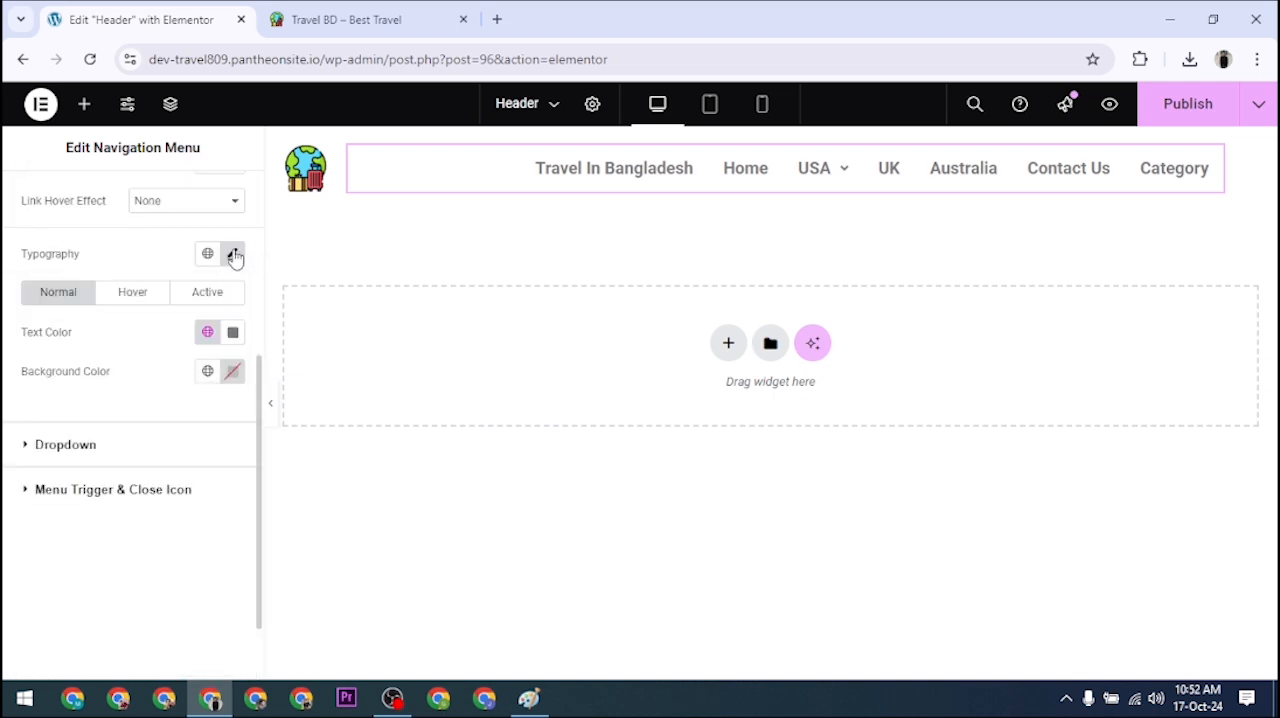
scroll(143, 372, "up", 3)
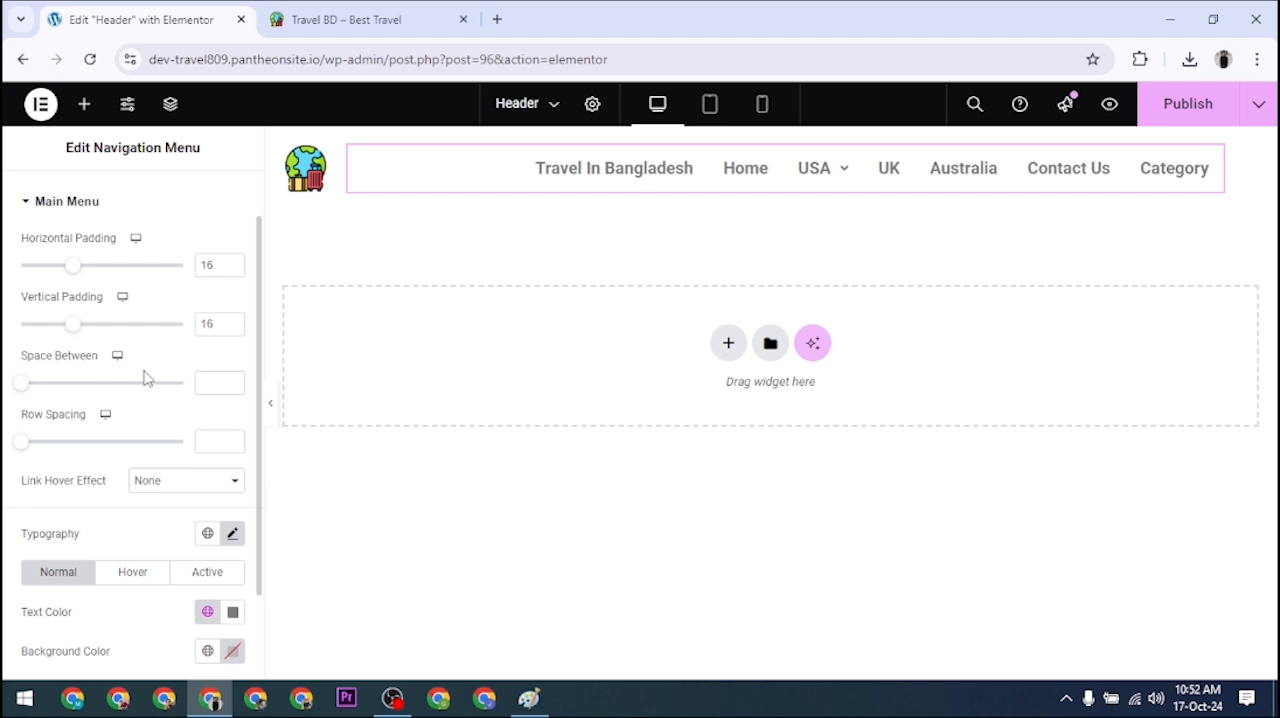
Step: Try dark blue #0F00B9 and black #000000 as the main menu's normal text color
scroll(145, 377, "up", 1)
scroll(125, 342, "down", 2)
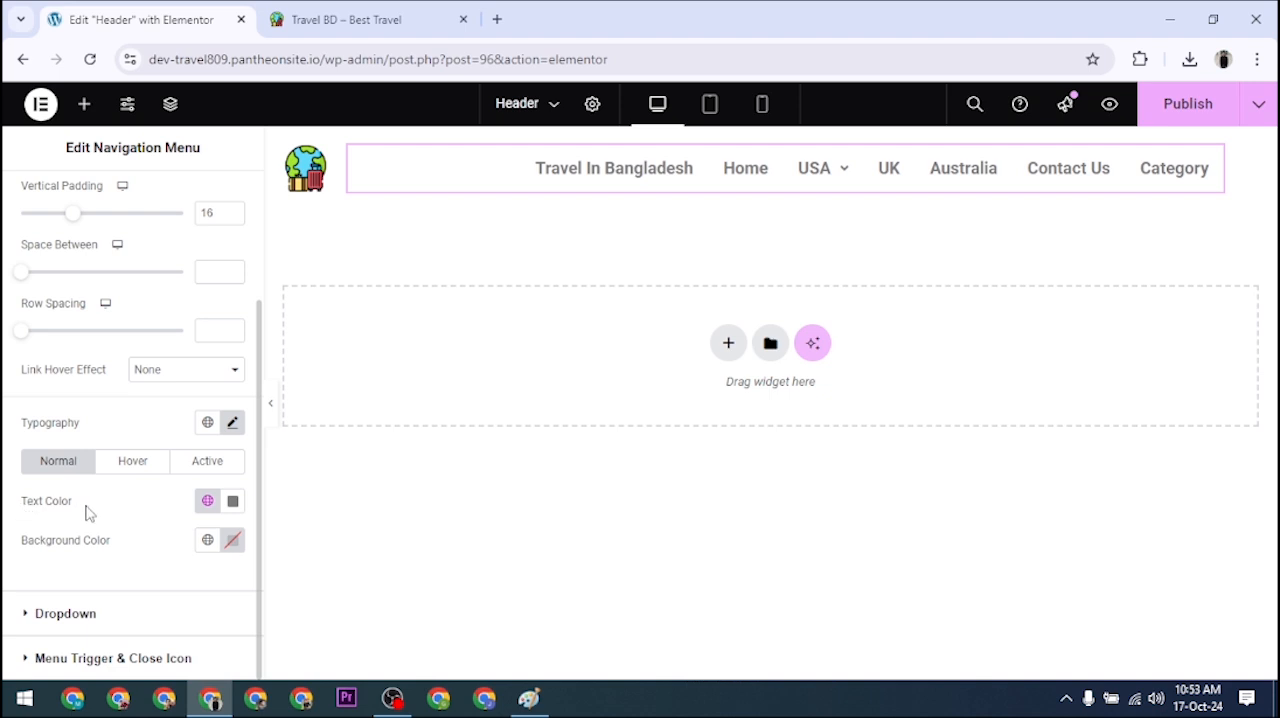
left_click(233, 501)
left_click_drag(208, 413, 271, 413)
left_click(337, 298)
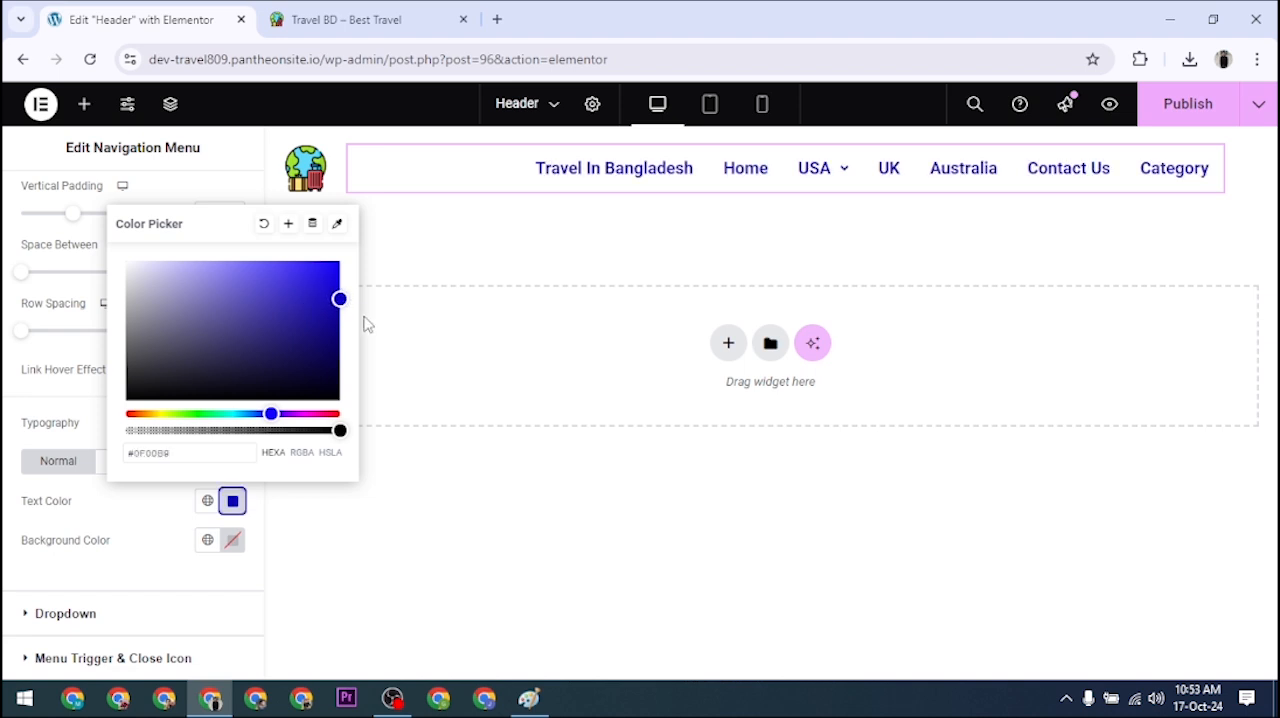
left_click_drag(307, 321, 246, 400)
left_click(233, 497)
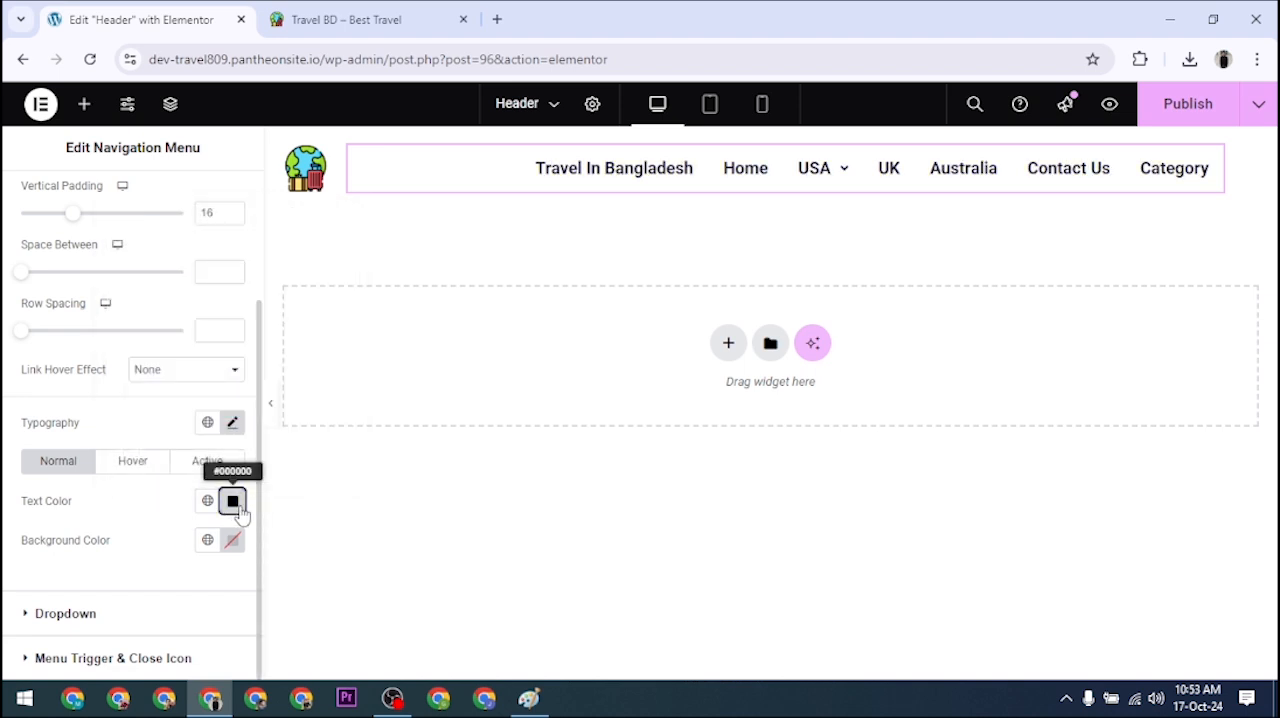
Step: Set the main menu's normal text color to blue #1806DD
left_click(233, 501)
left_click_drag(310, 320, 349, 287)
left_click(331, 296)
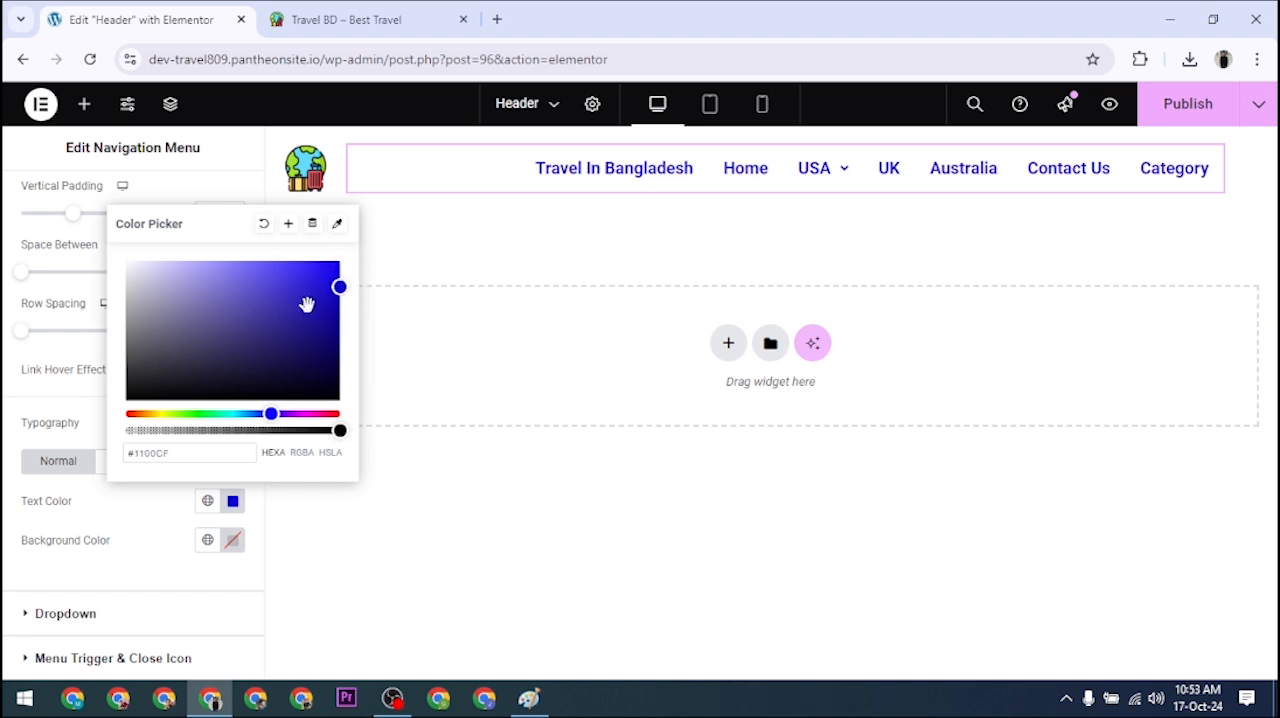
left_click_drag(318, 293, 333, 278)
left_click(232, 509)
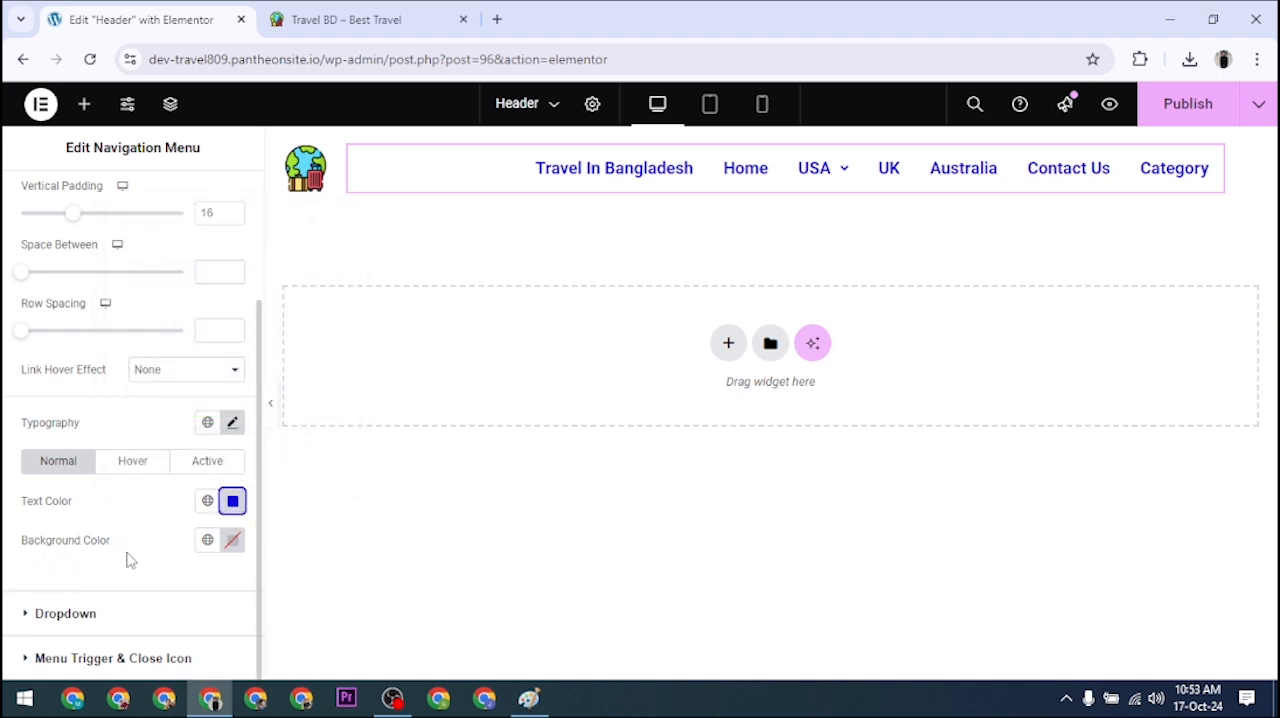
Step: Try the light pink #F5E0E0 as the main menu's normal background color, then reset the background color
left_click(231, 541)
left_click_drag(215, 340, 143, 306)
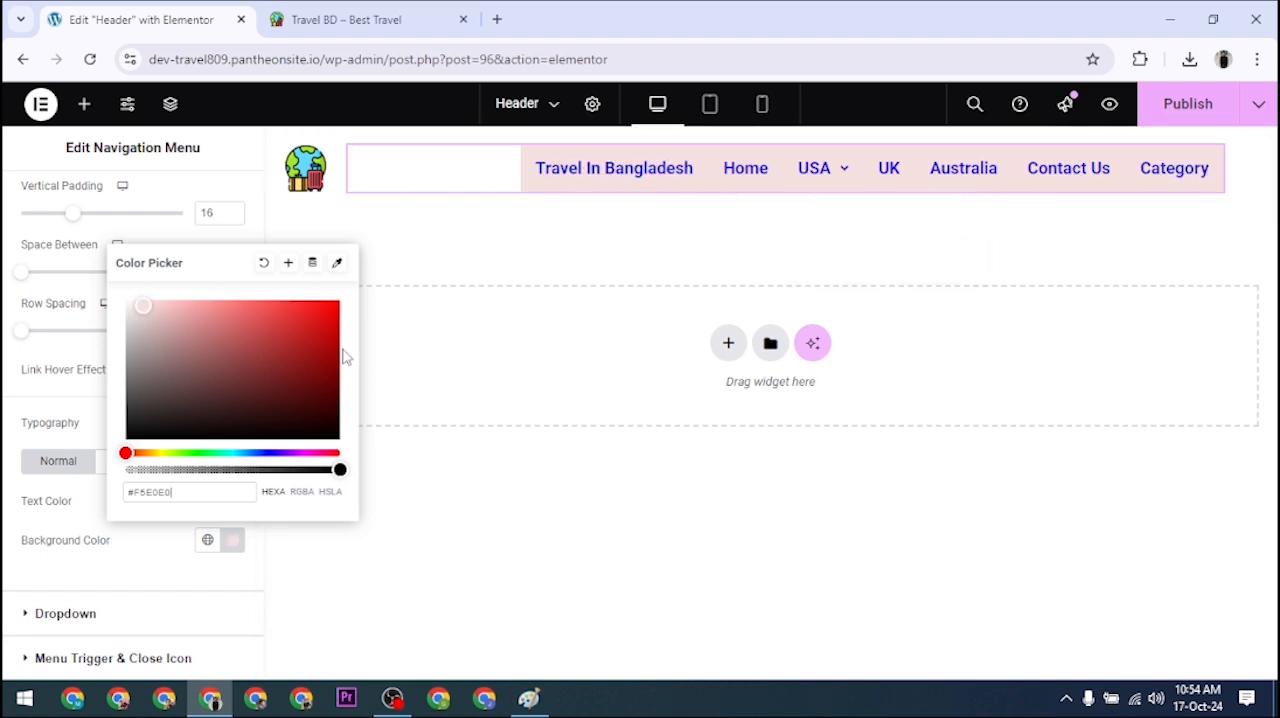
left_click(263, 263)
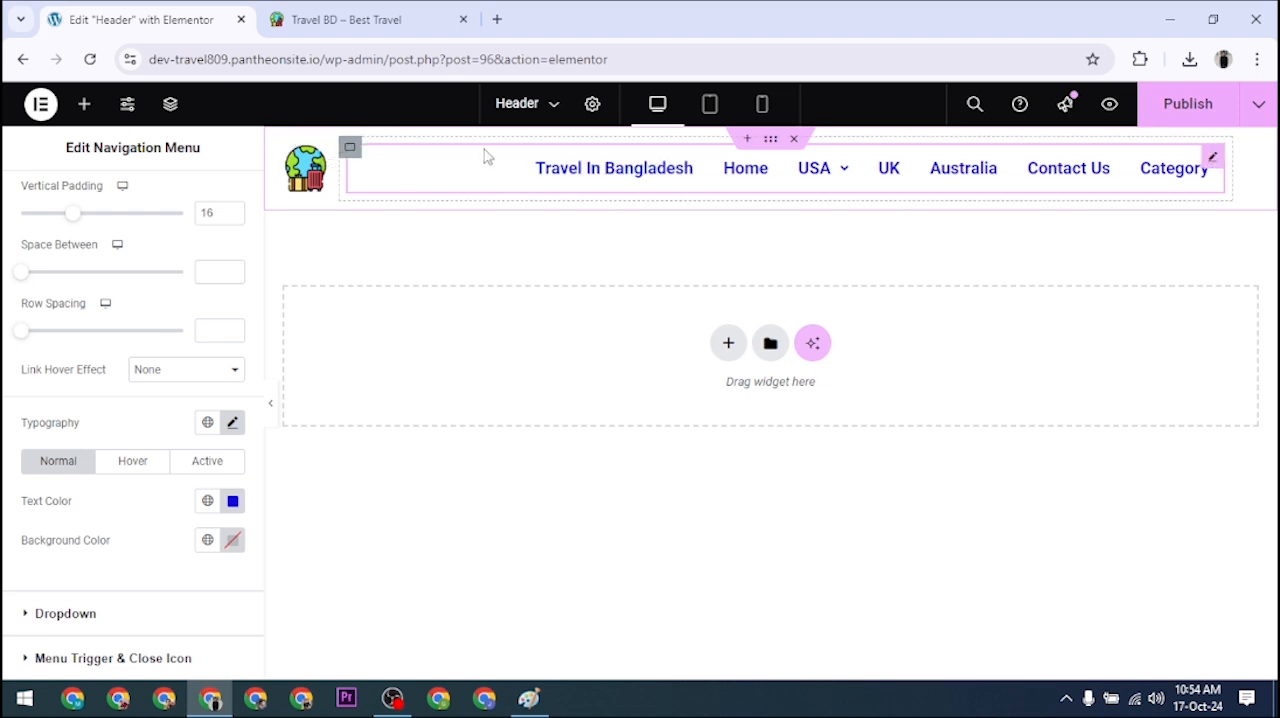
mouse_move(791, 205)
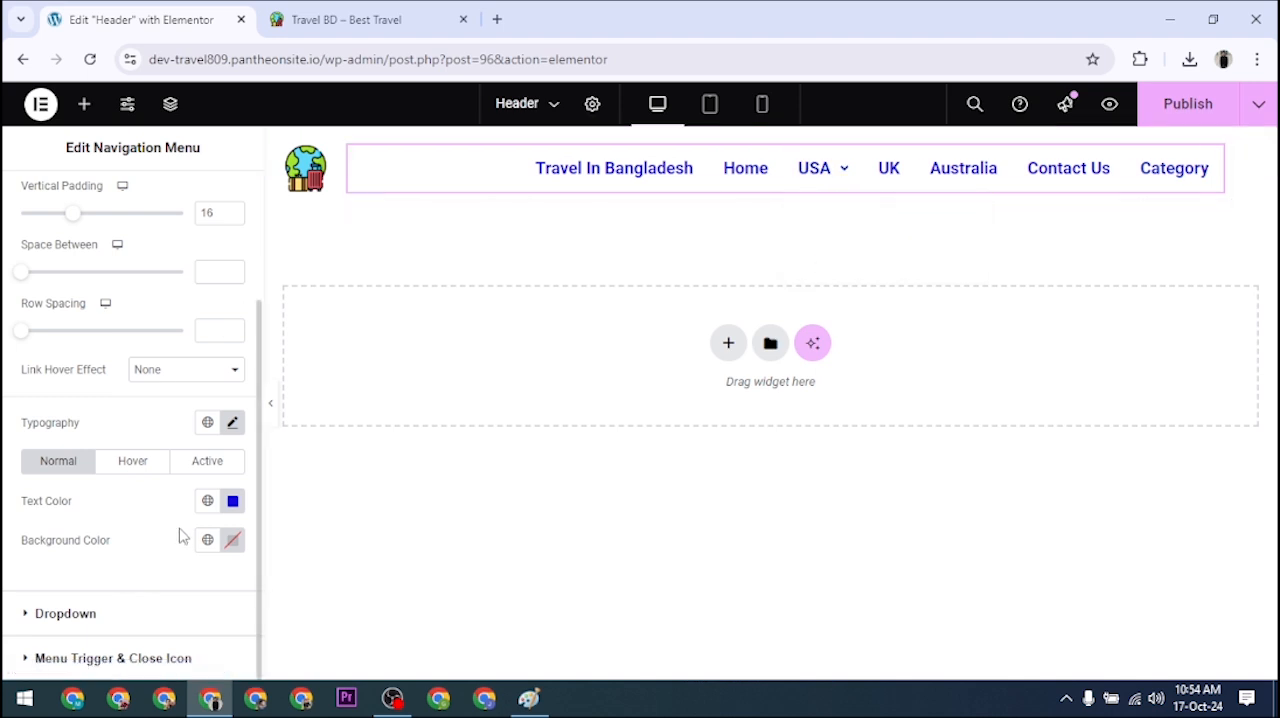
mouse_move(841, 175)
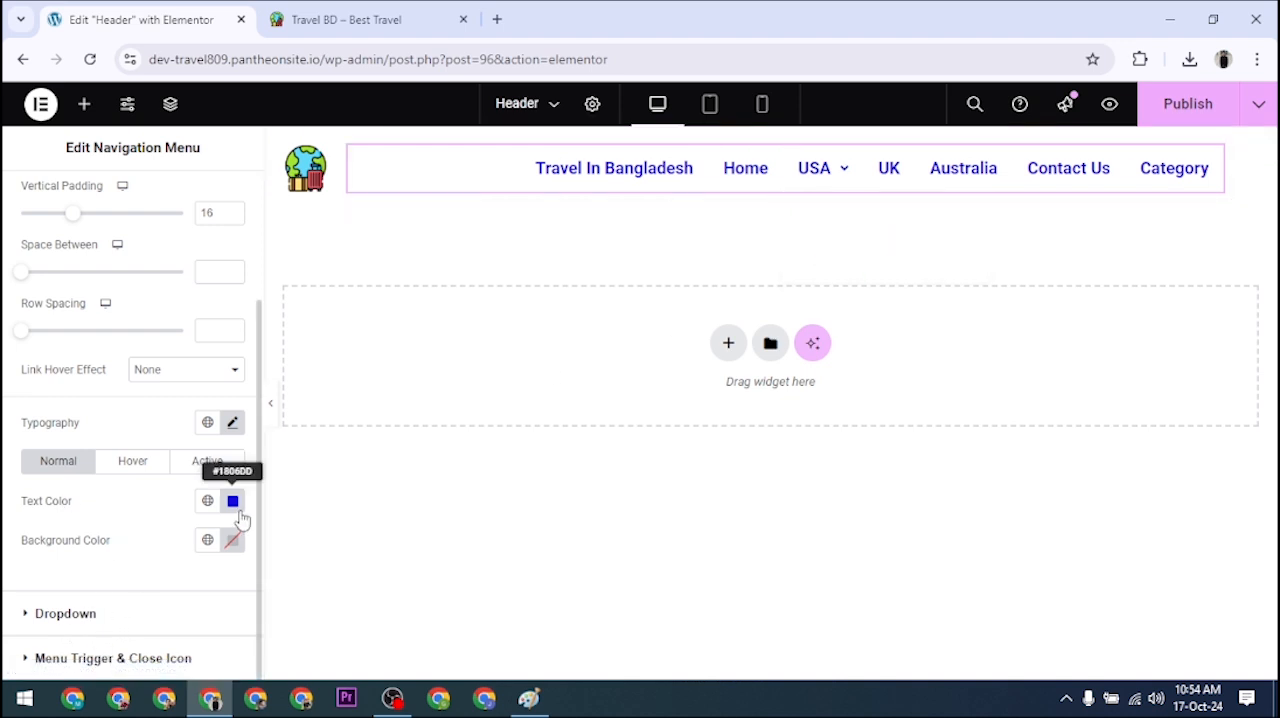
Step: Try yellow and red #C40909 for the main menu's hover text color, then set it to green #21C009
left_click(131, 465)
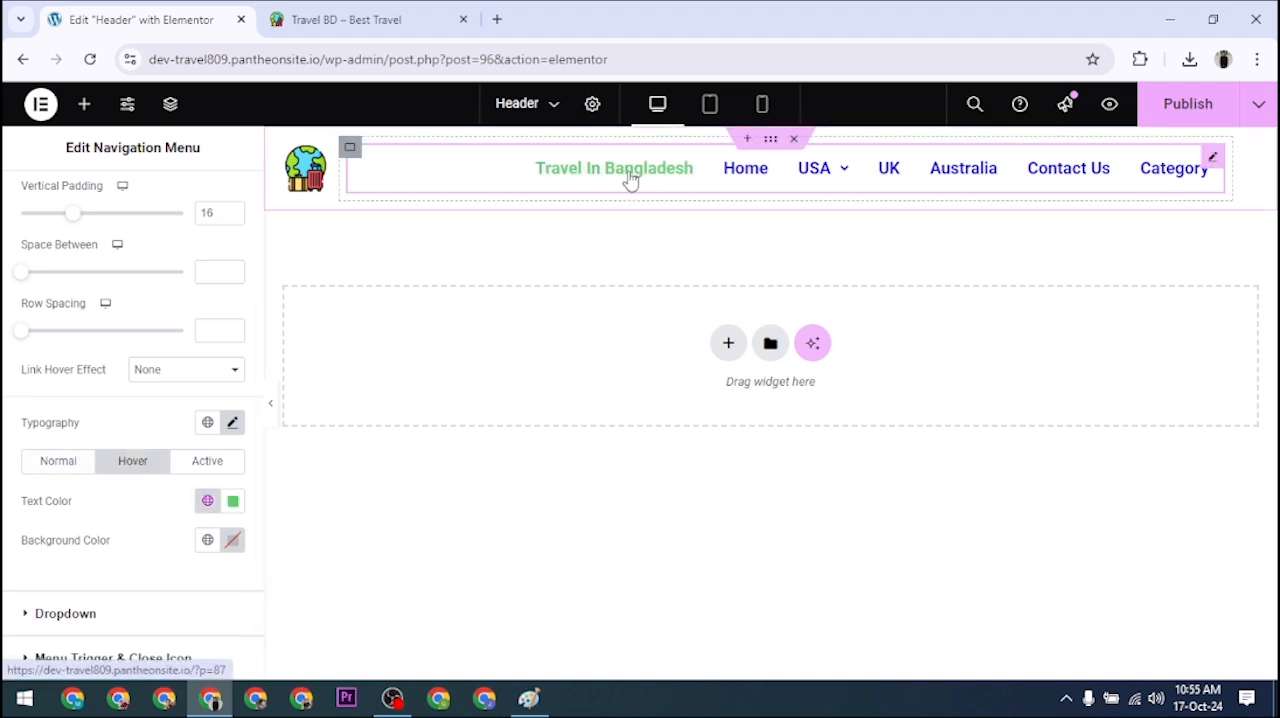
left_click(233, 501)
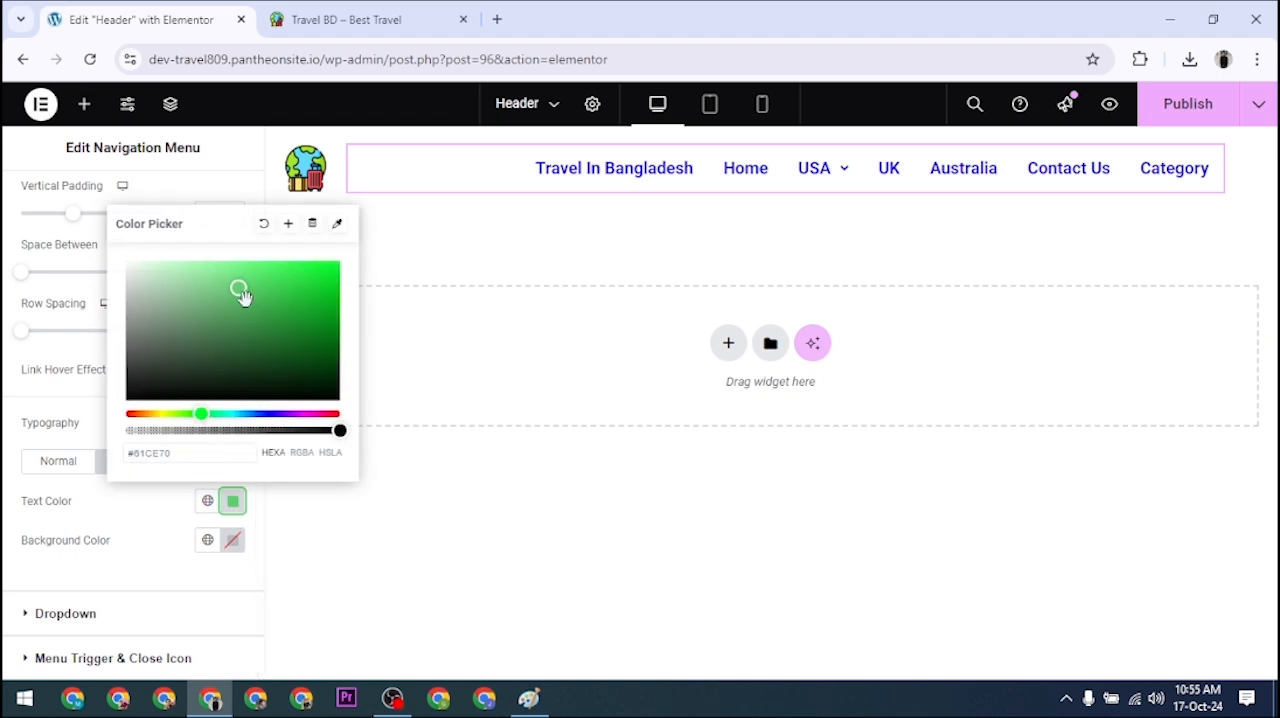
left_click(160, 413)
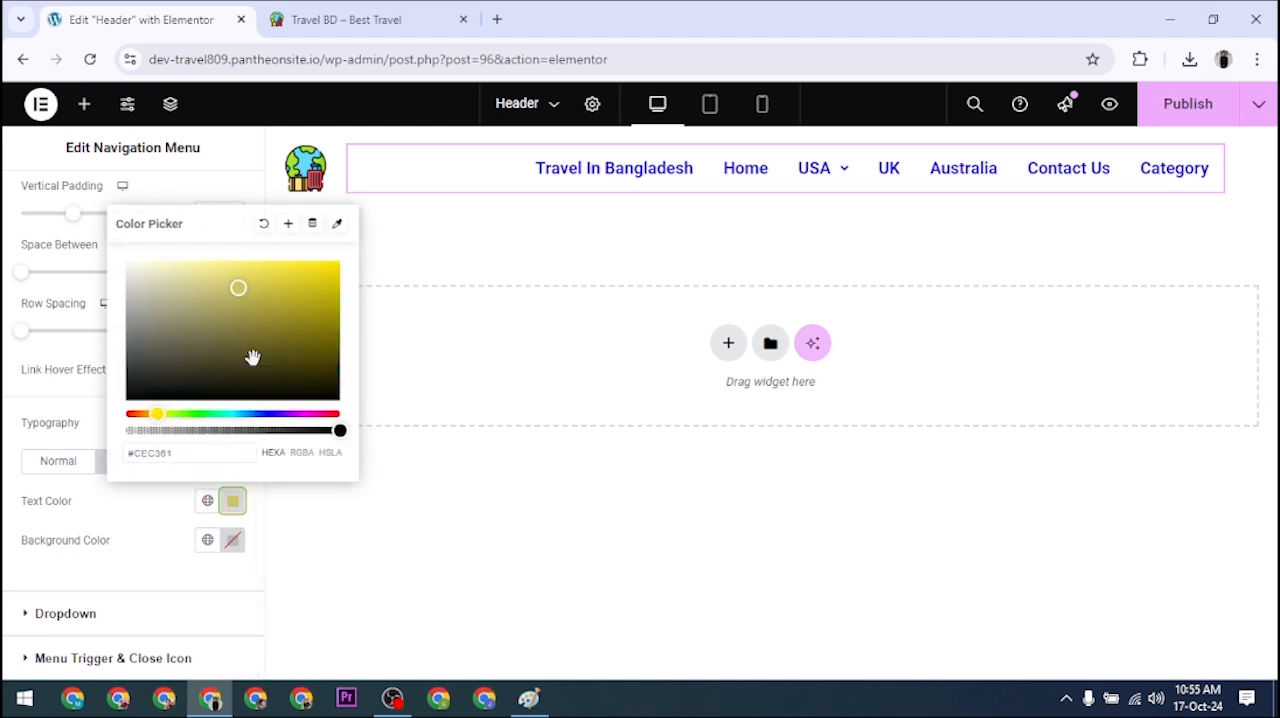
left_click_drag(280, 266, 340, 277)
left_click_drag(313, 413, 340, 413)
left_click(330, 293)
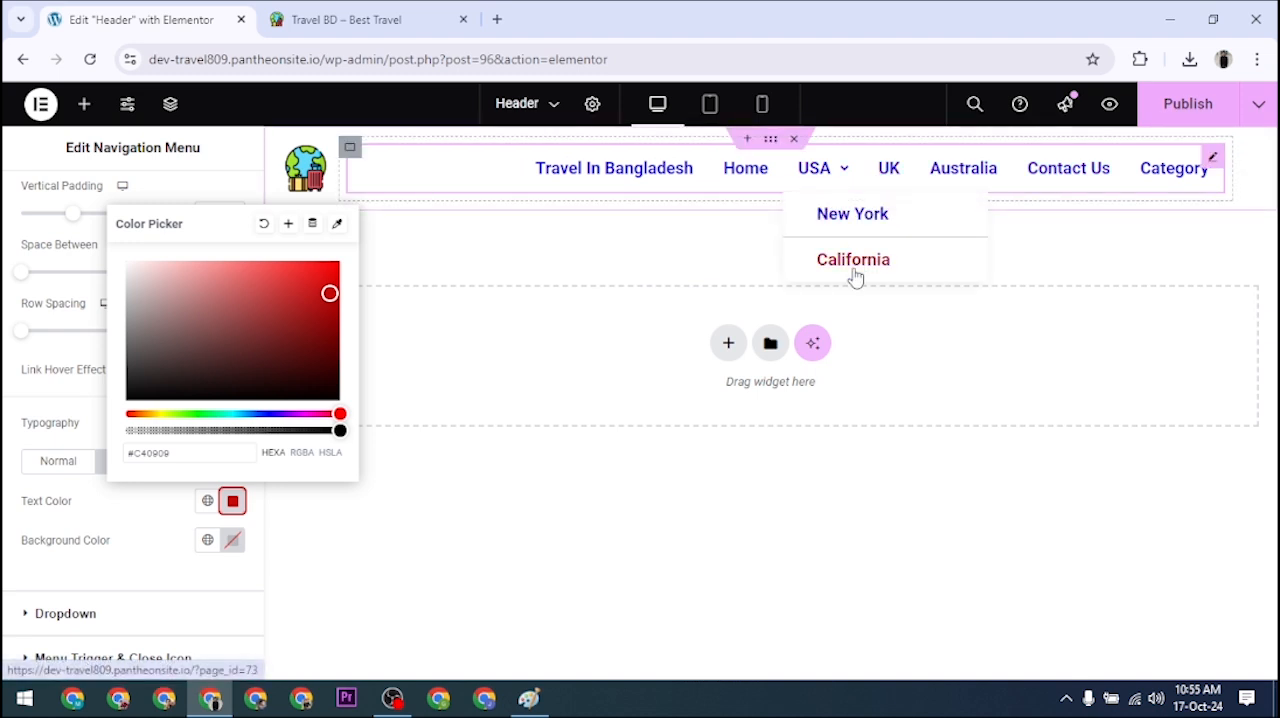
left_click_drag(200, 413, 192, 413)
left_click(329, 295)
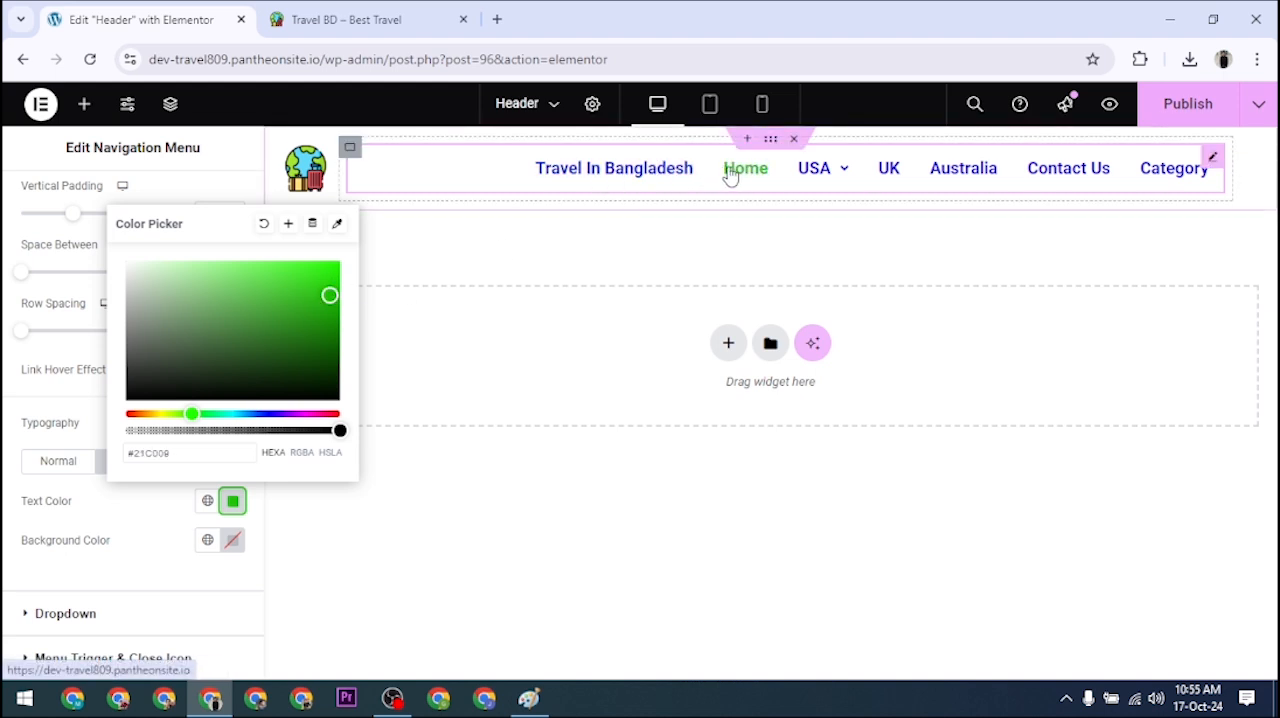
left_click(234, 502)
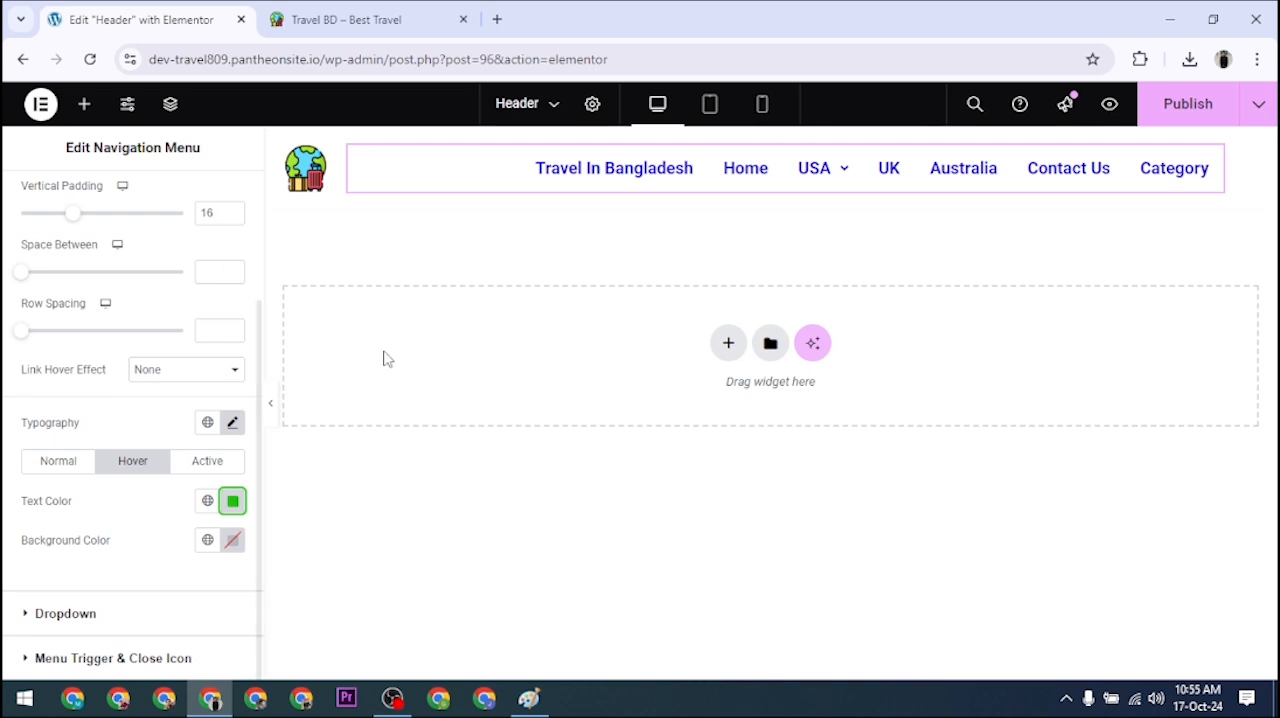
Step: Publish the header changes and reload the live Travel BD page to check the menu's new colors and USA submenu
left_click(1190, 106)
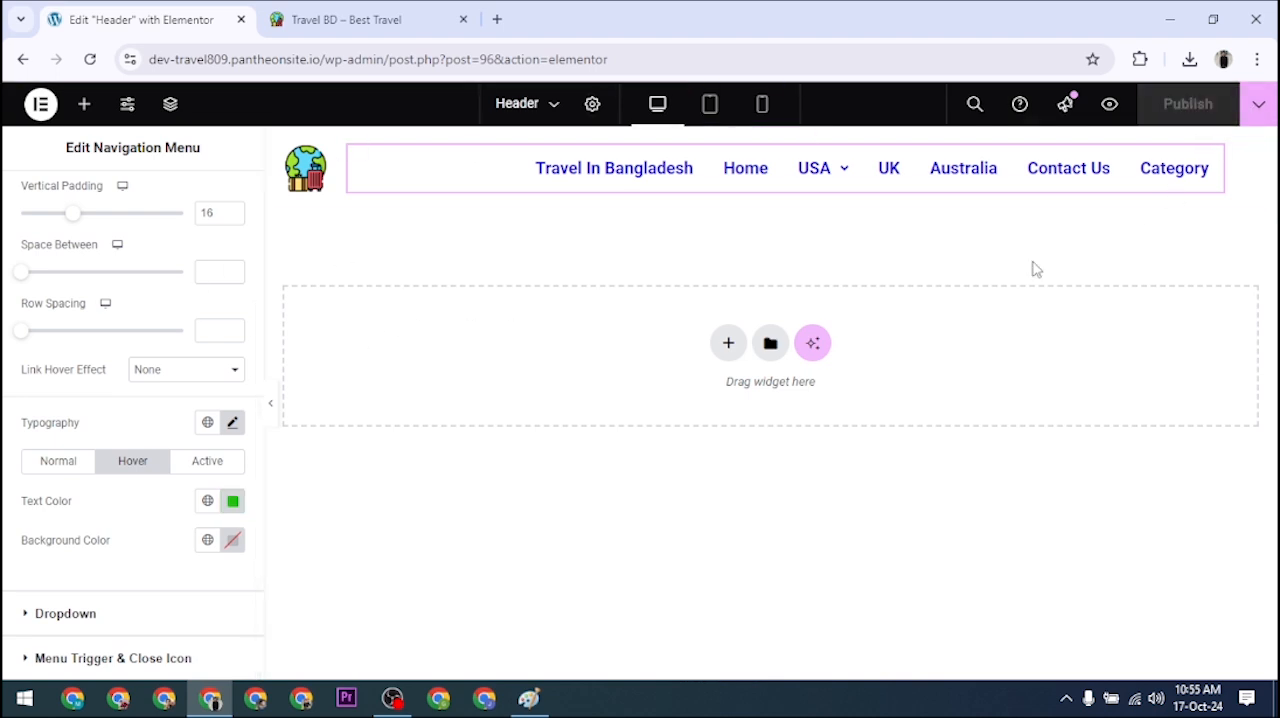
left_click(365, 10)
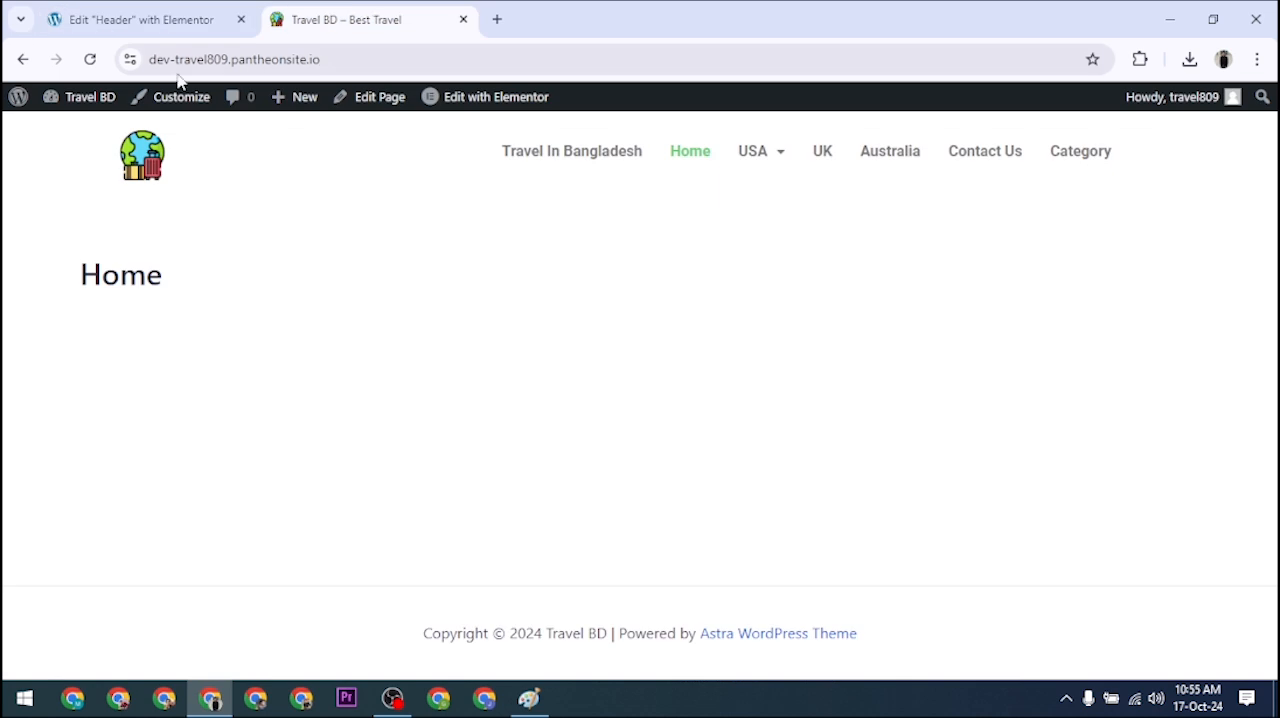
left_click(89, 58)
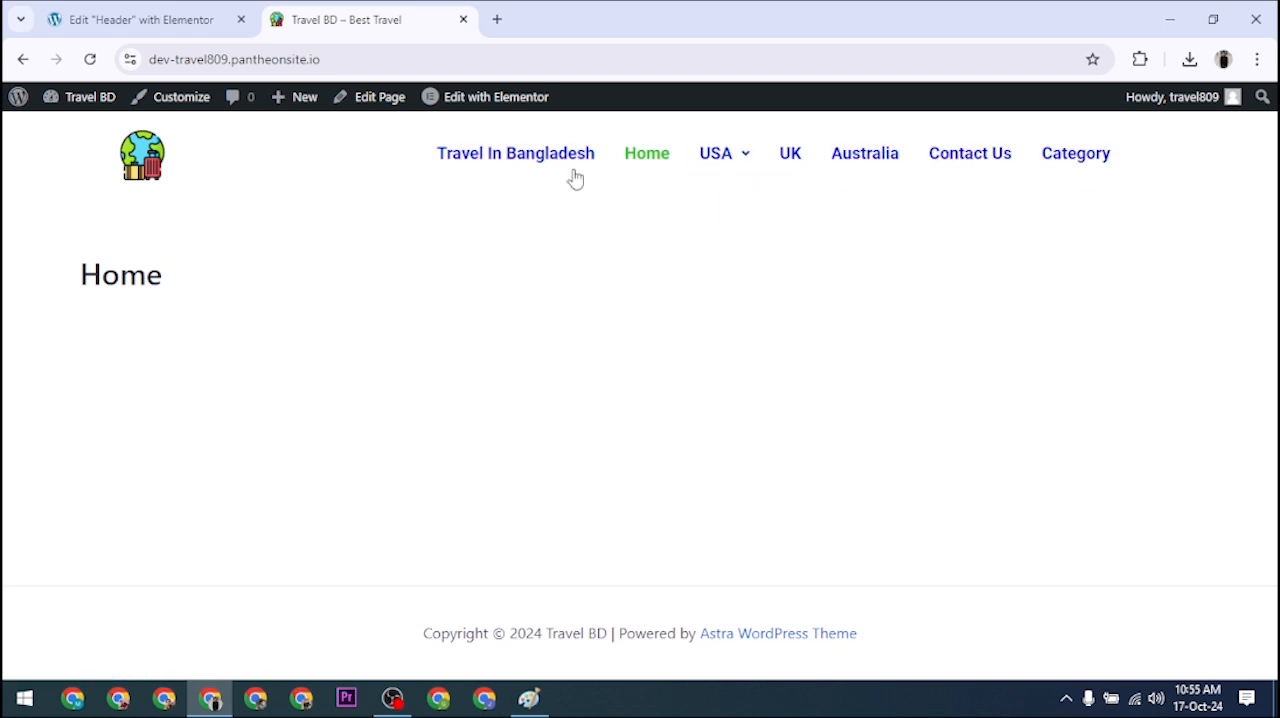
mouse_move(720, 155)
Step: Return to the header editor and review the navigation menu's style, advanced and content settings
left_click(186, 18)
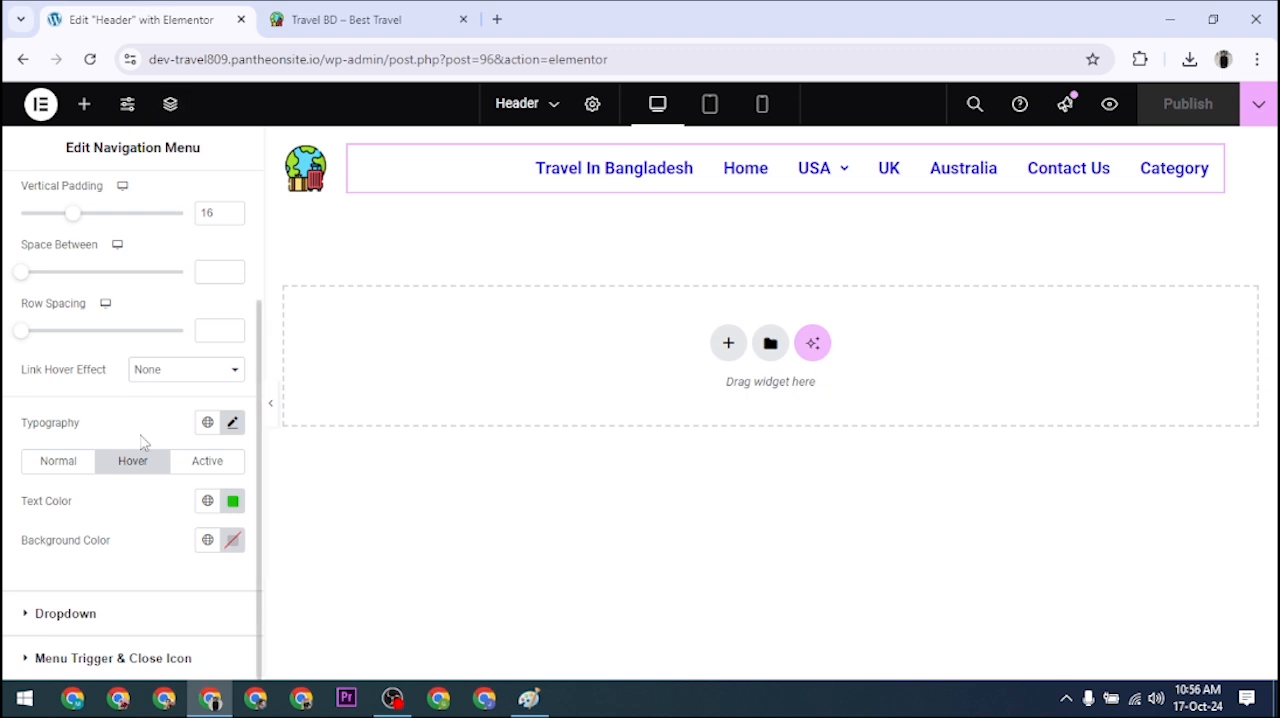
scroll(165, 532, "up", 2)
scroll(108, 338, "down", 2)
scroll(129, 478, "up", 2)
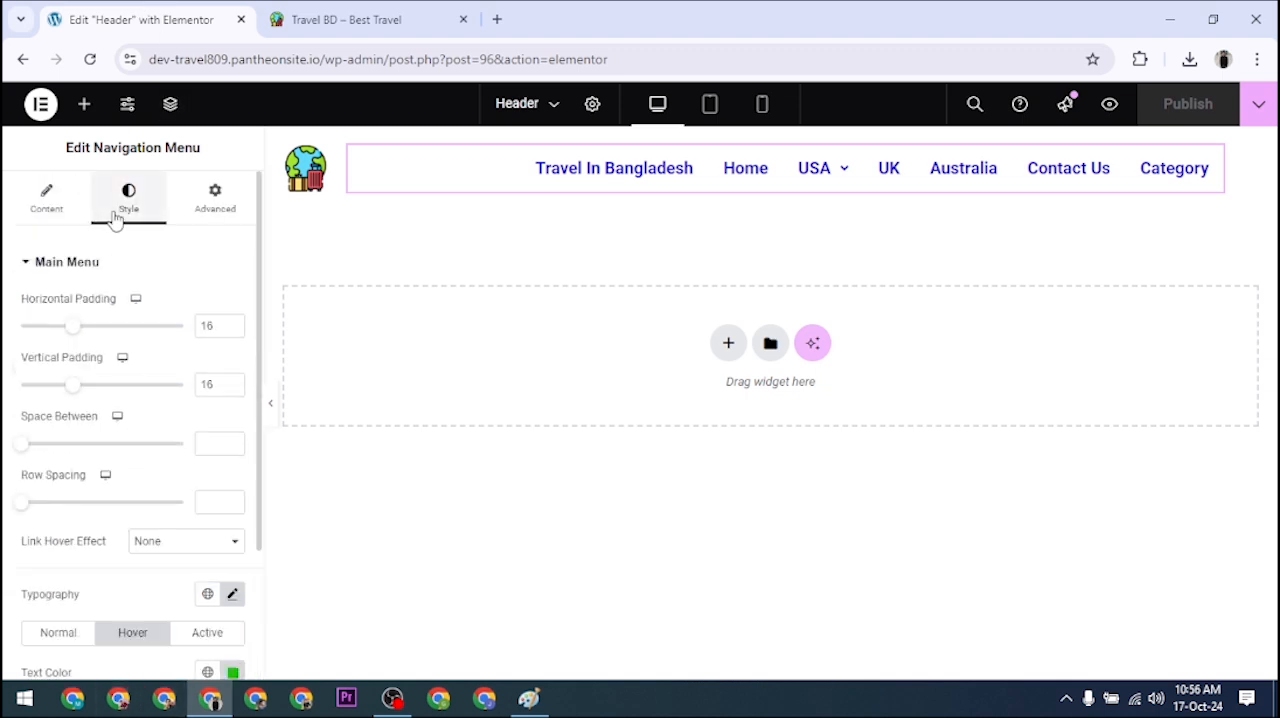
left_click(67, 266)
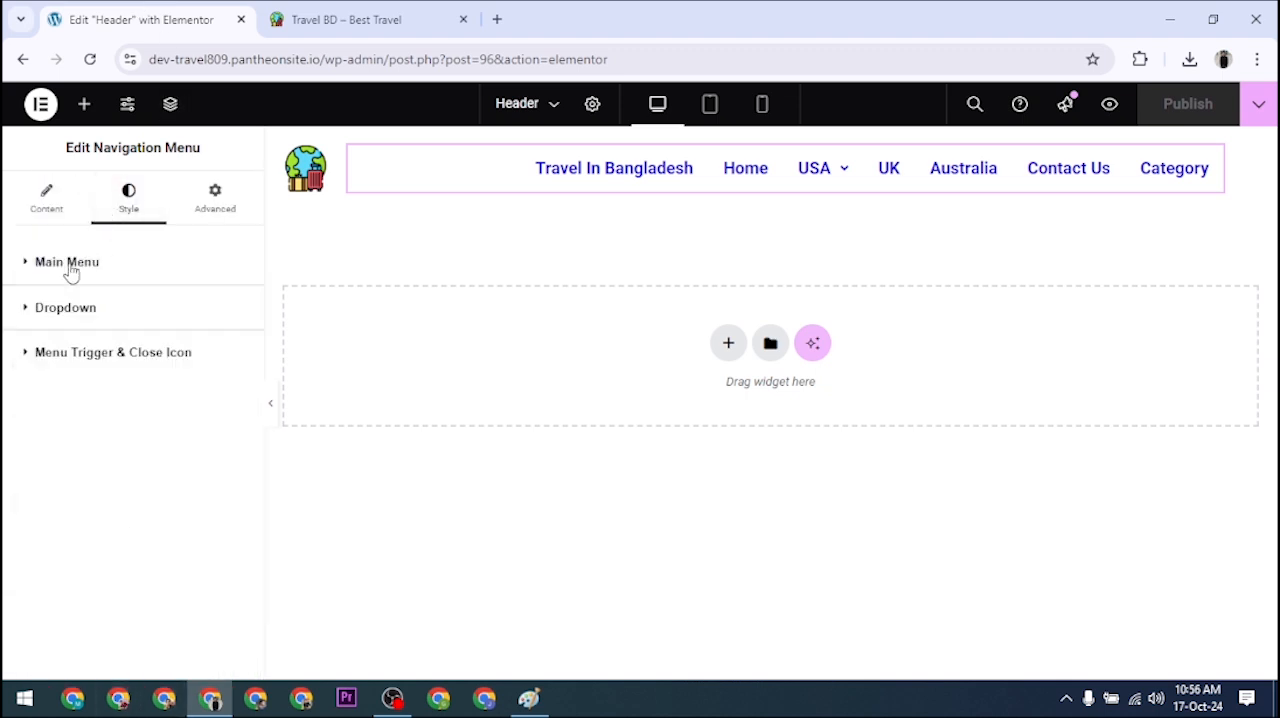
left_click(213, 205)
scroll(195, 568, "down", 3)
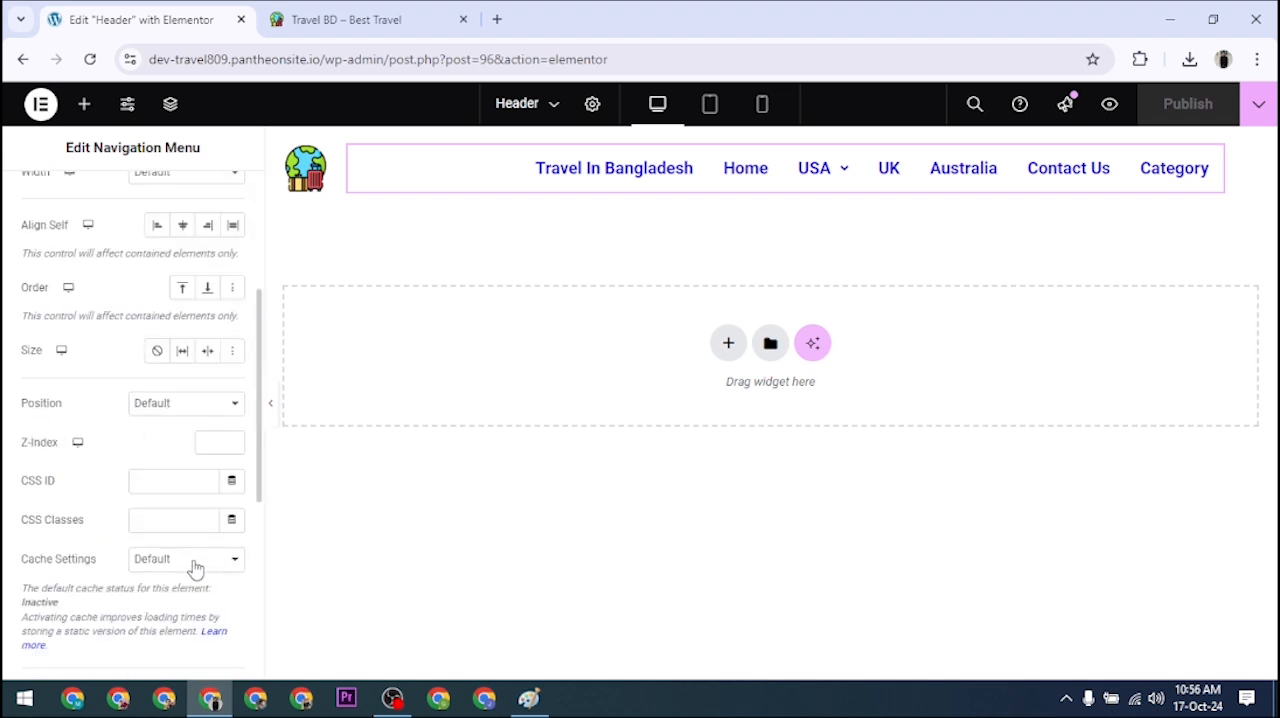
scroll(155, 498, "up", 3)
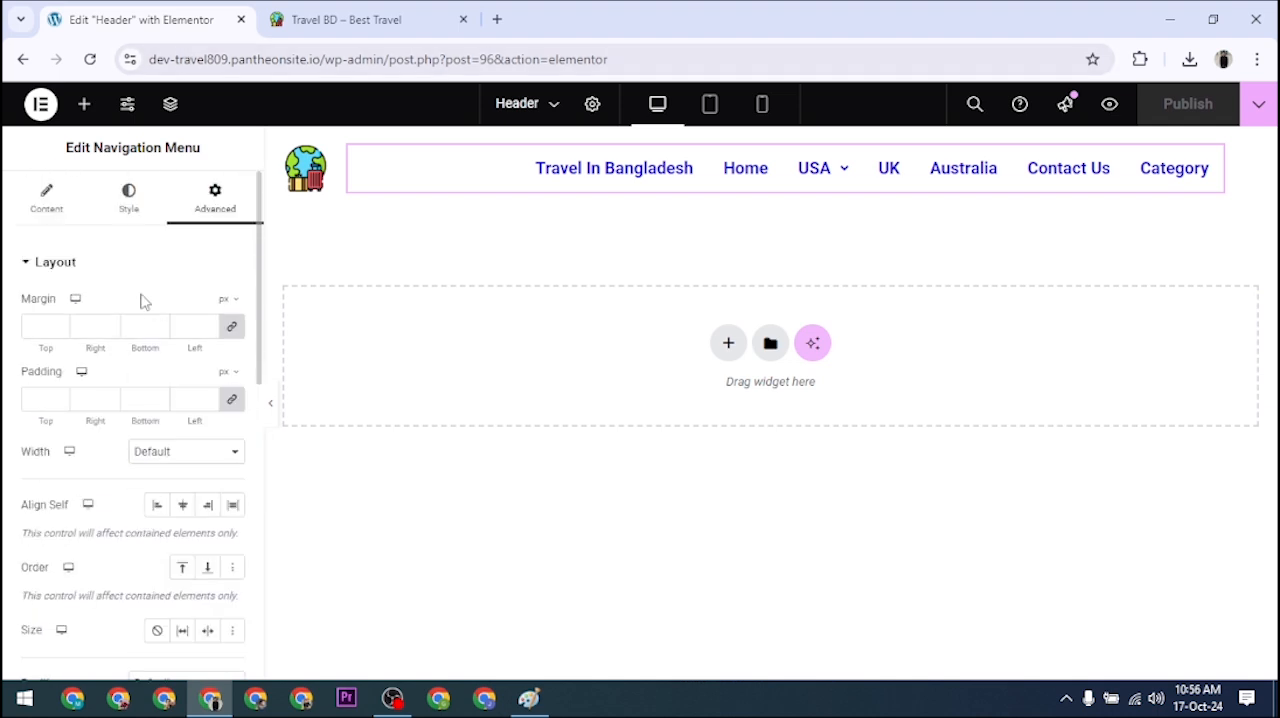
left_click(40, 261)
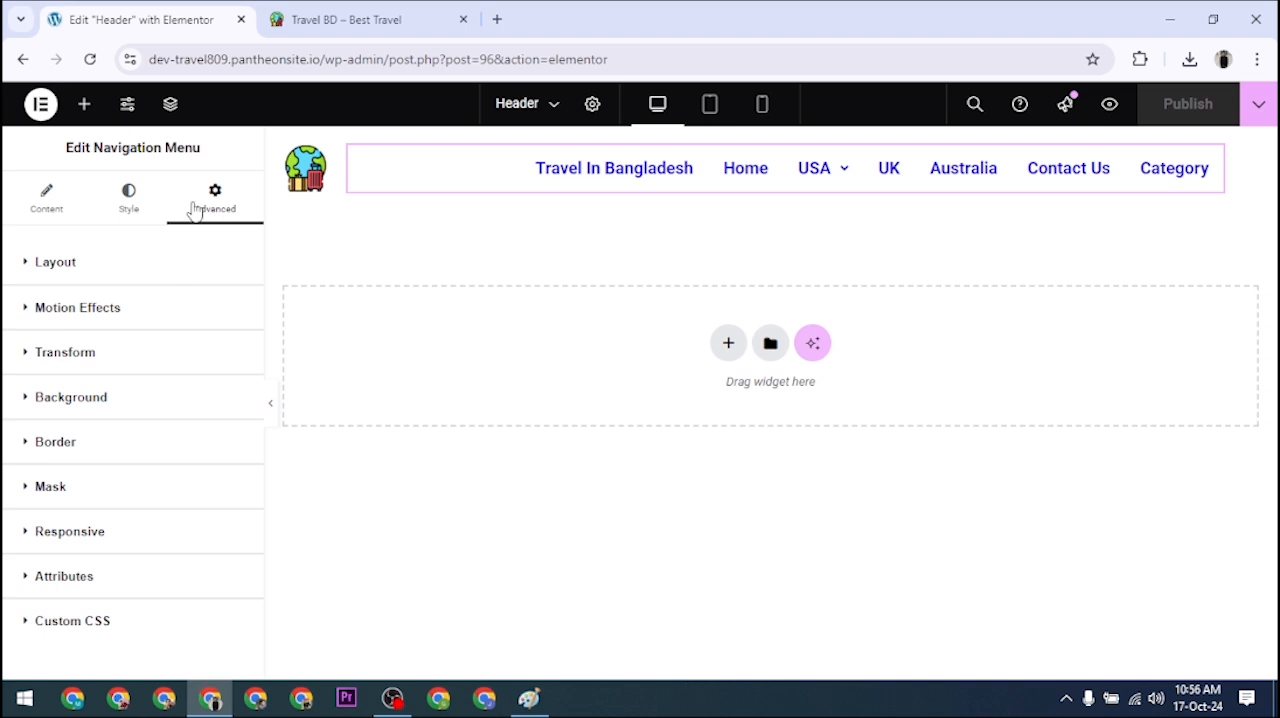
left_click(58, 204)
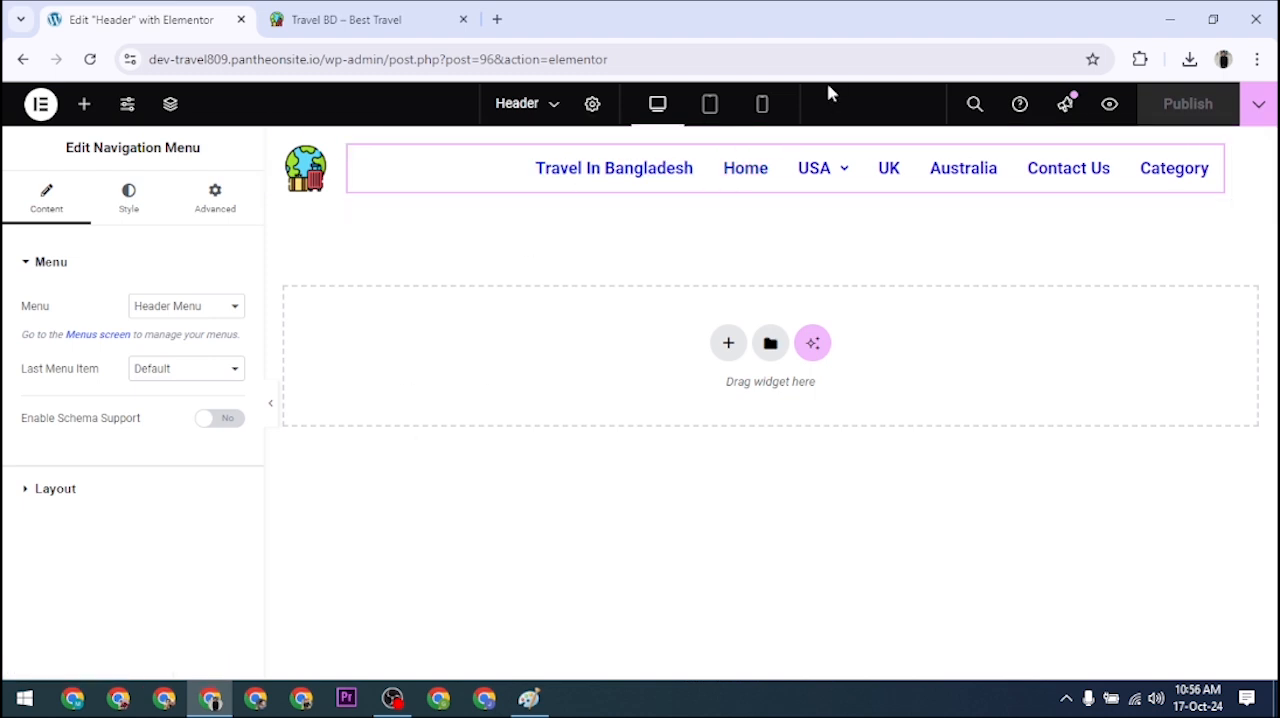
Step: Switch back to the live Travel BD page and reload it to view the published header
left_click(345, 19)
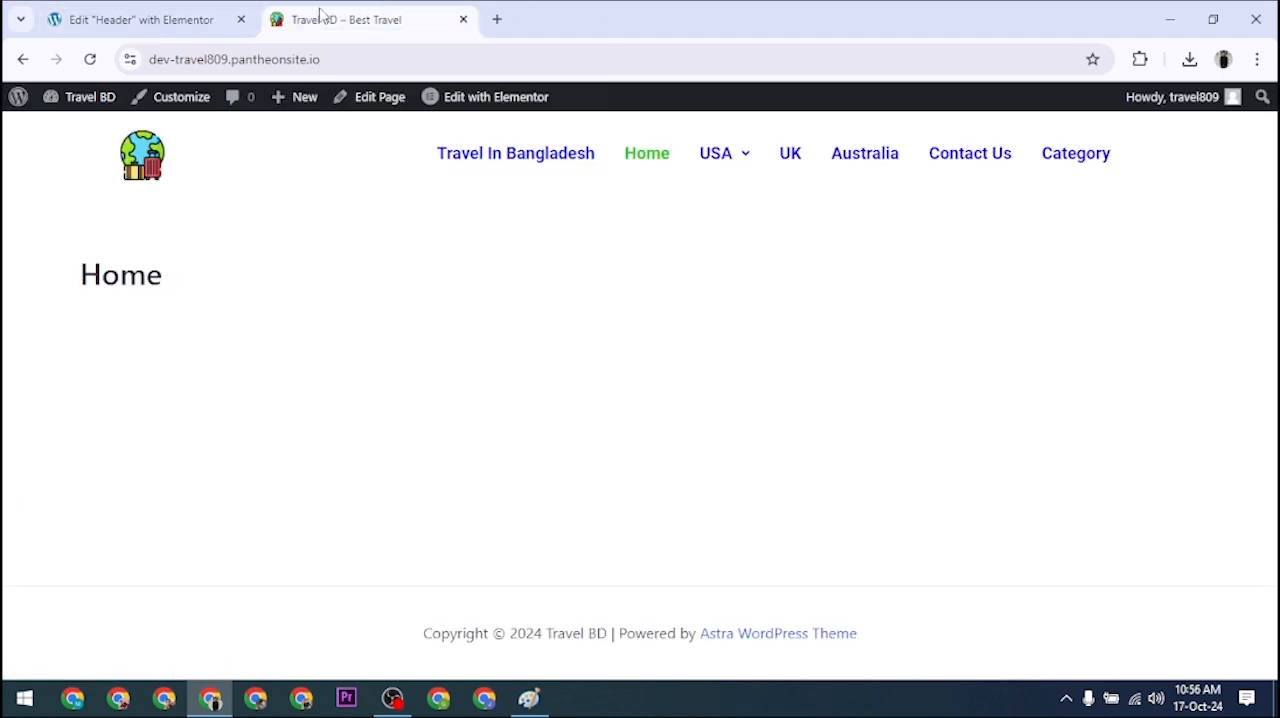
left_click(88, 60)
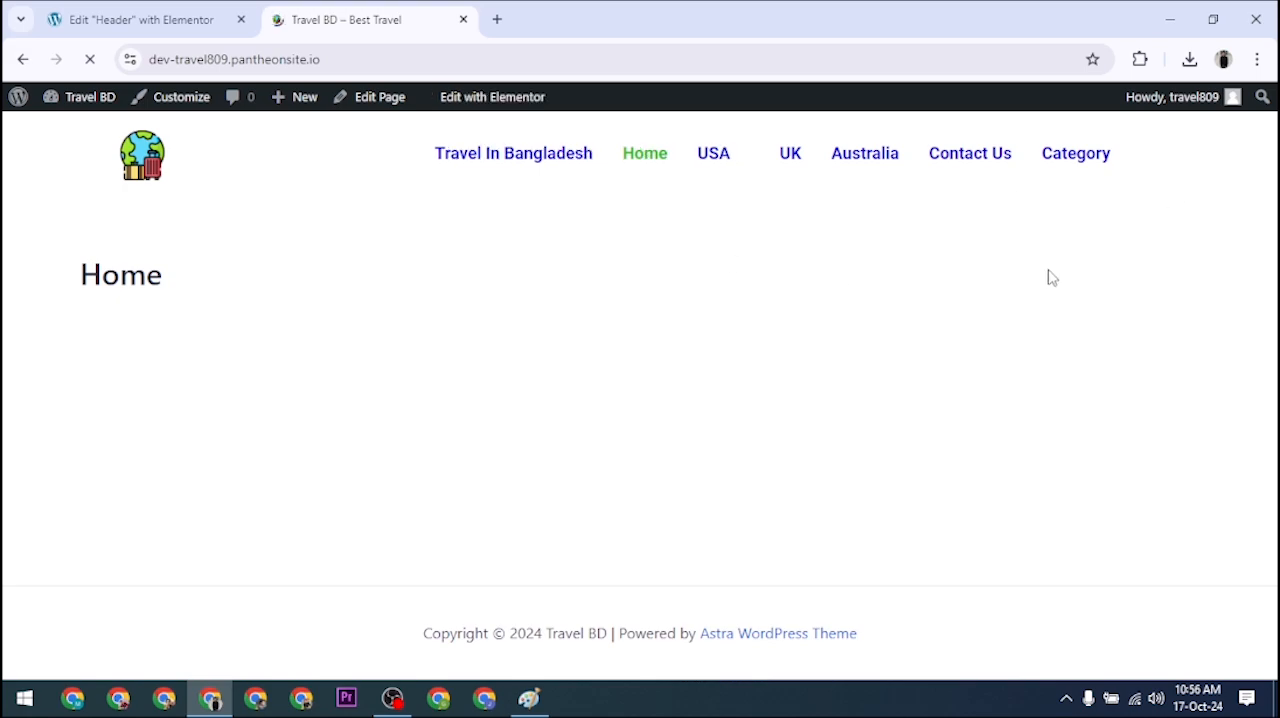